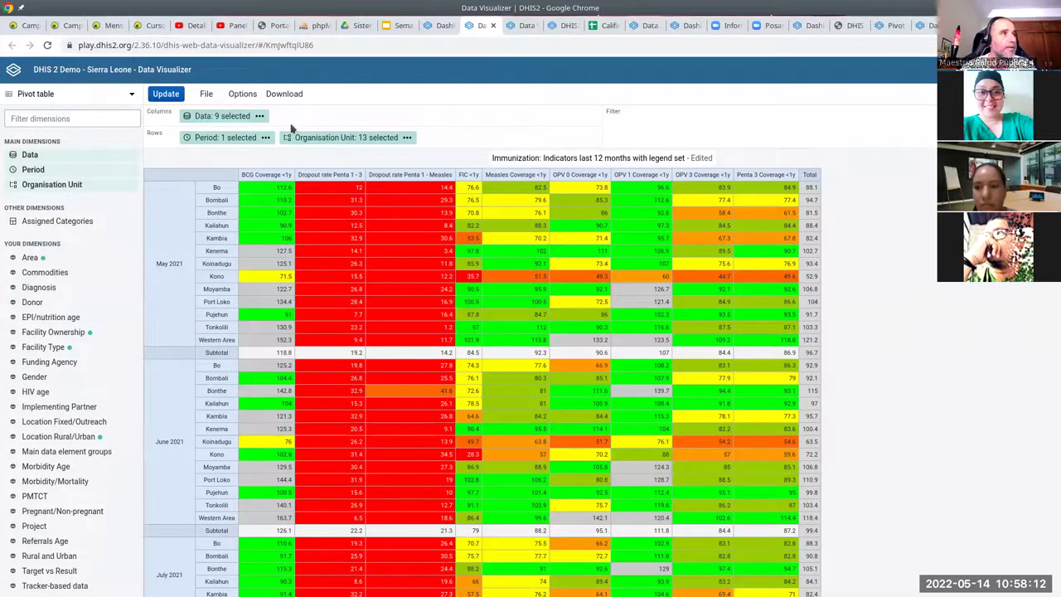
Step: Open the selection of data items for the pivot table and review the available data types
mouse_move(232, 117)
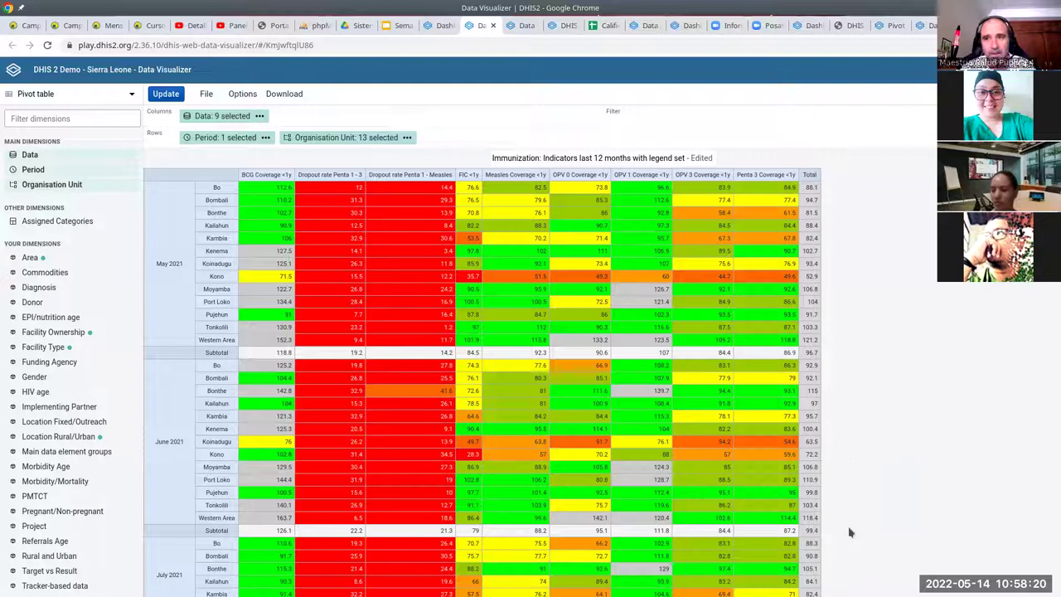
click(214, 118)
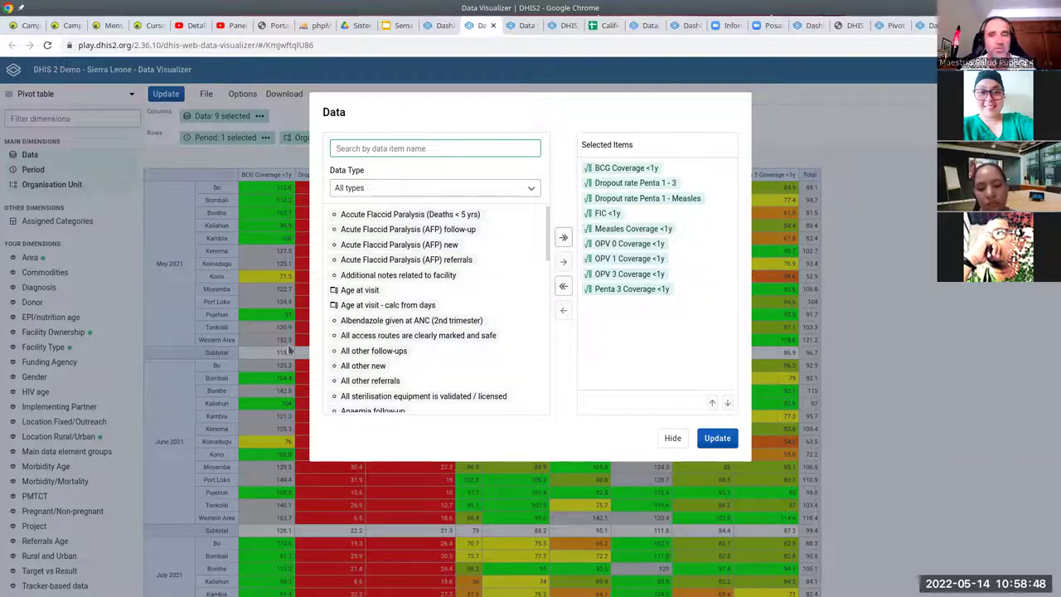
click(495, 191)
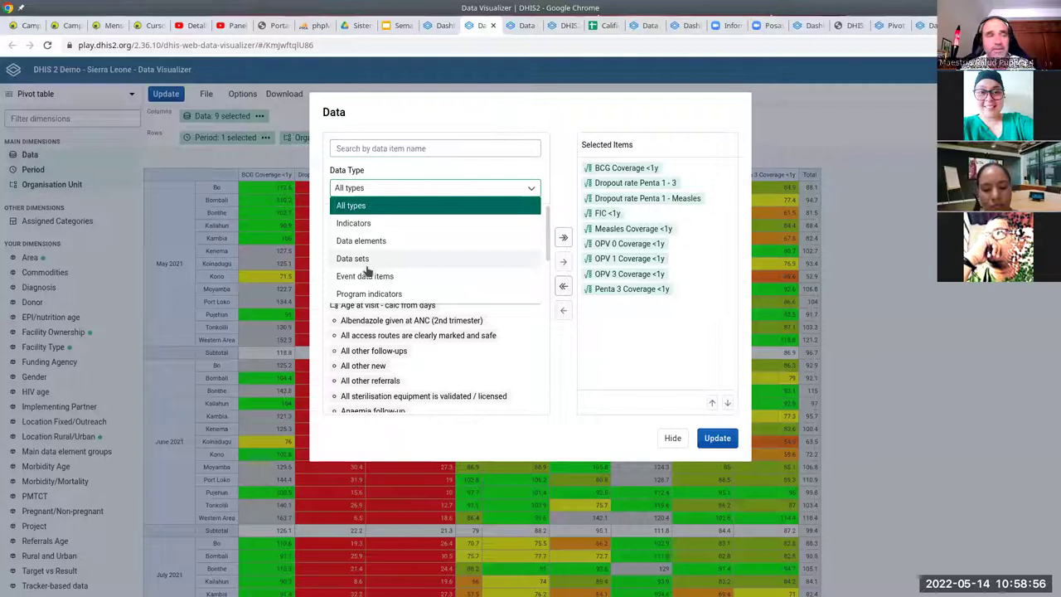
click(649, 341)
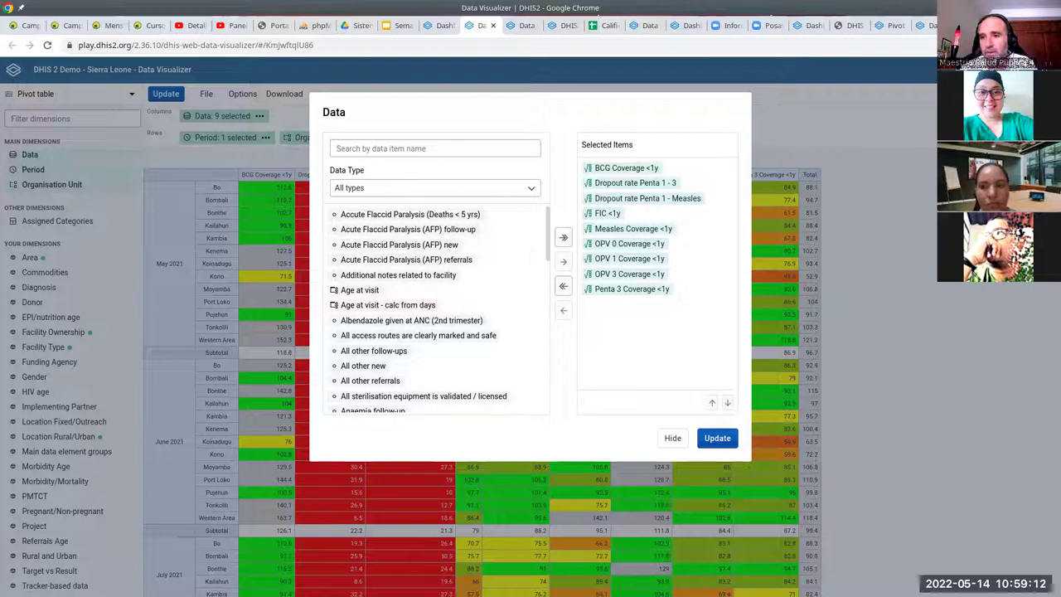
Step: Search the data items for "ANC" and close the selection without changing the selected items
click(392, 150)
text(ANC)
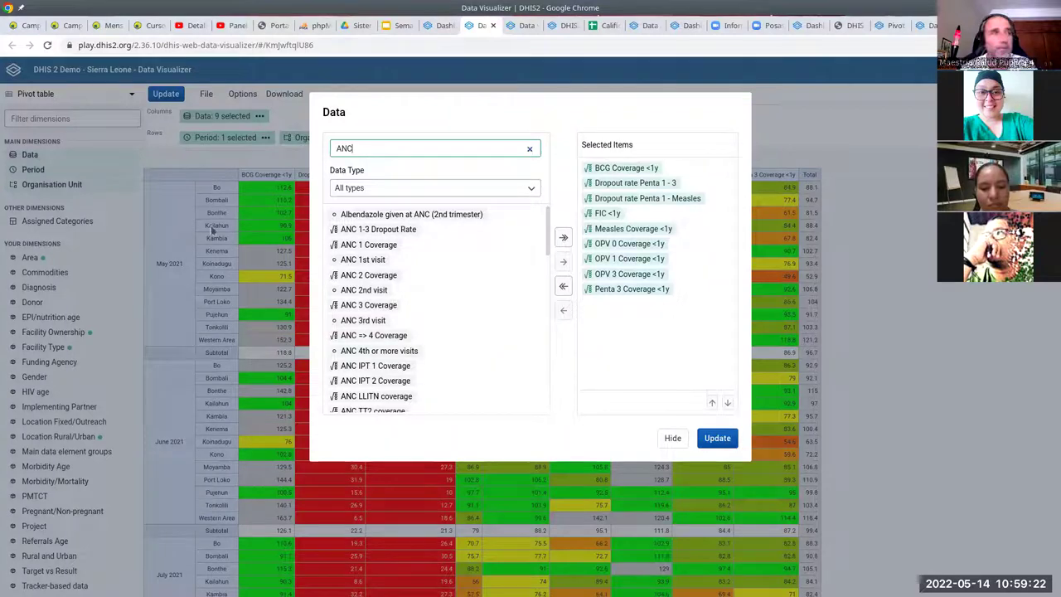
click(530, 149)
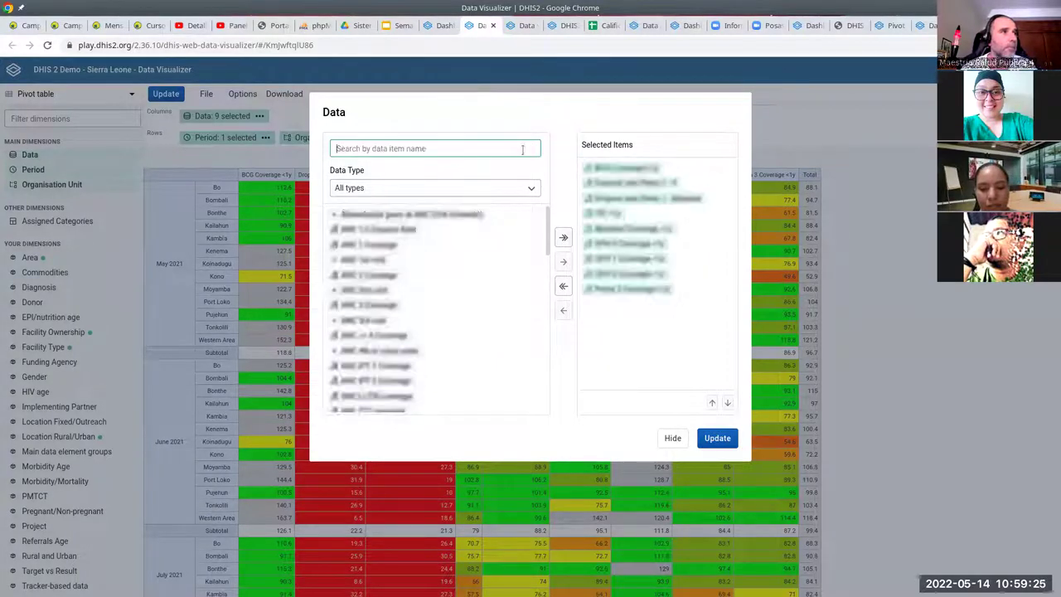
click(672, 440)
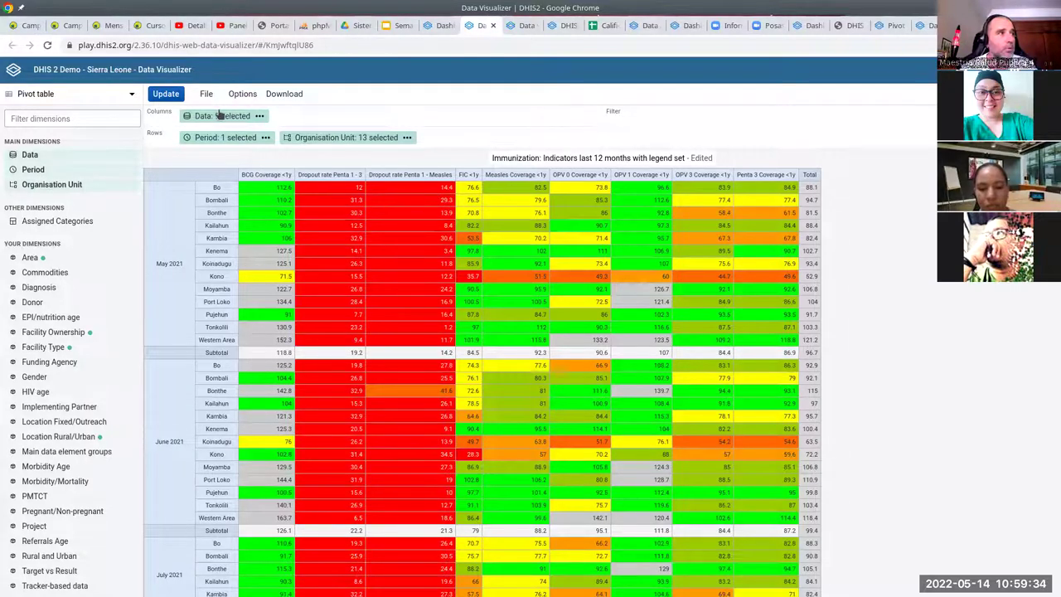
mouse_move(219, 116)
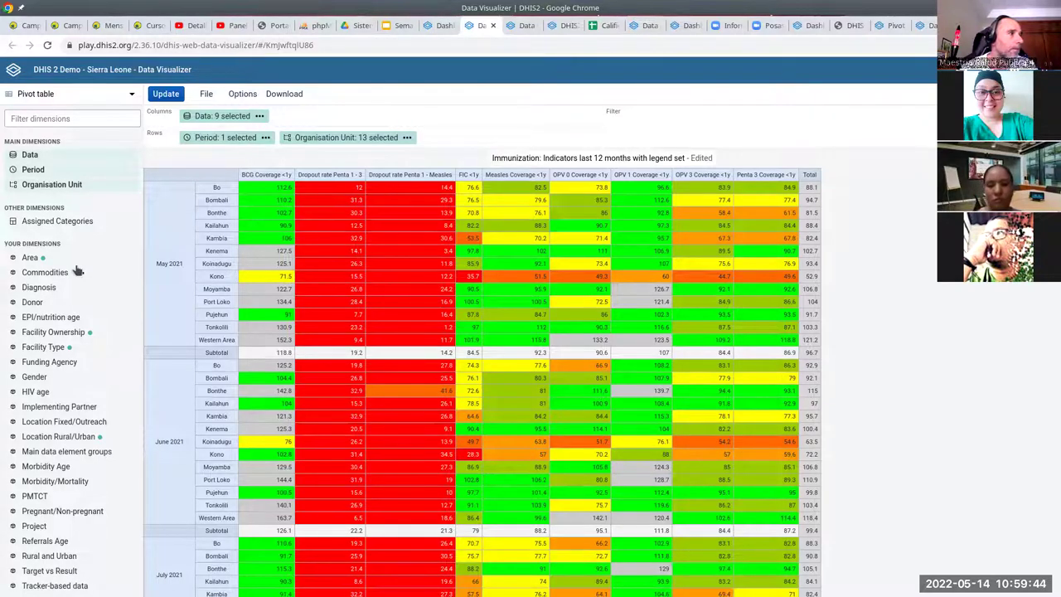
Step: Add the Rural and Urban dimension as a filter with only Rural selected and update the pivot table
click(48, 555)
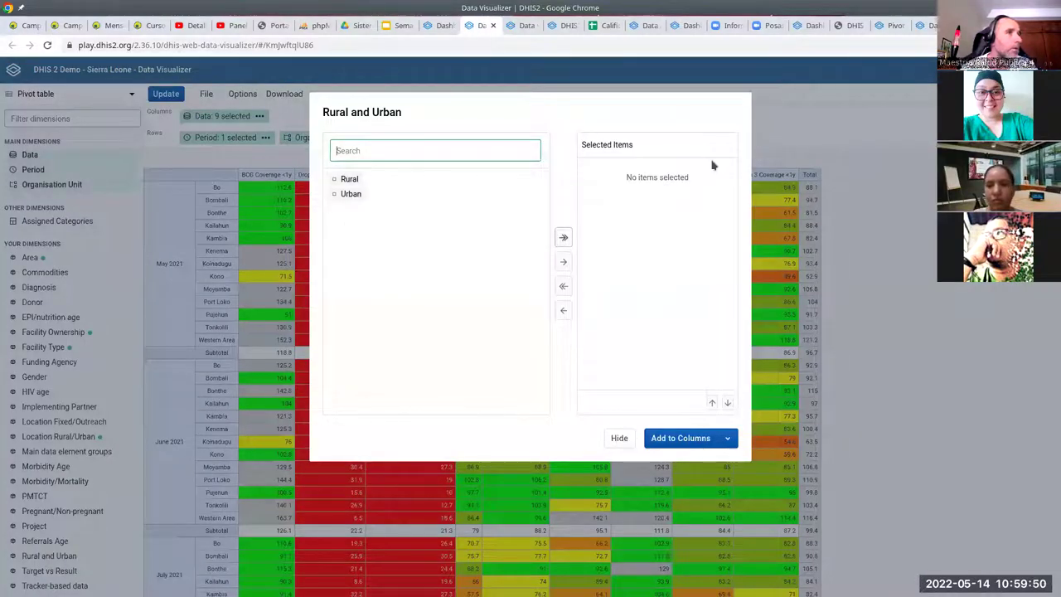
click(904, 200)
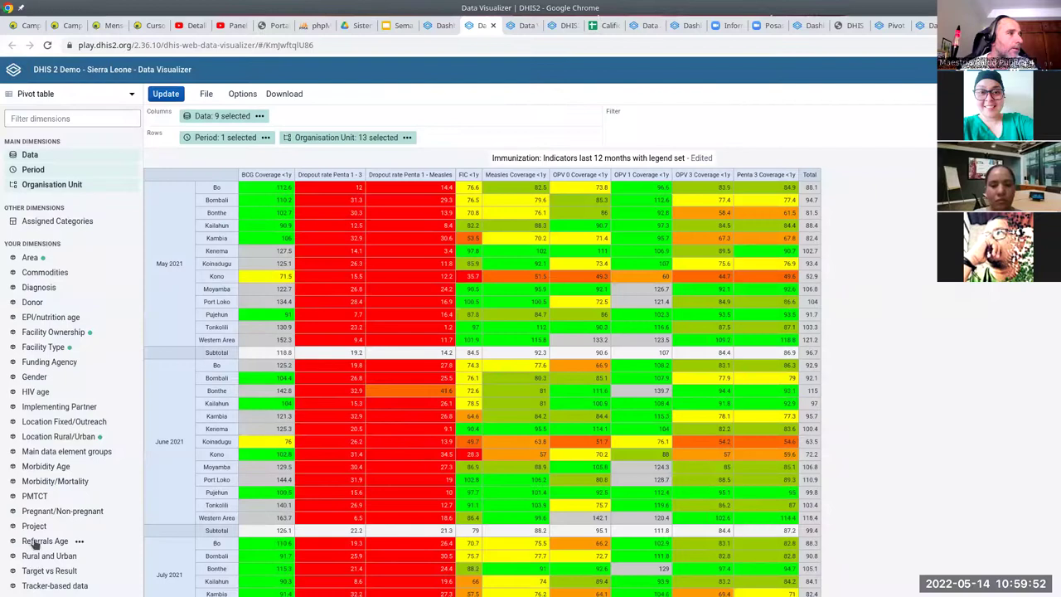
drag(28, 561, 655, 124)
click(668, 124)
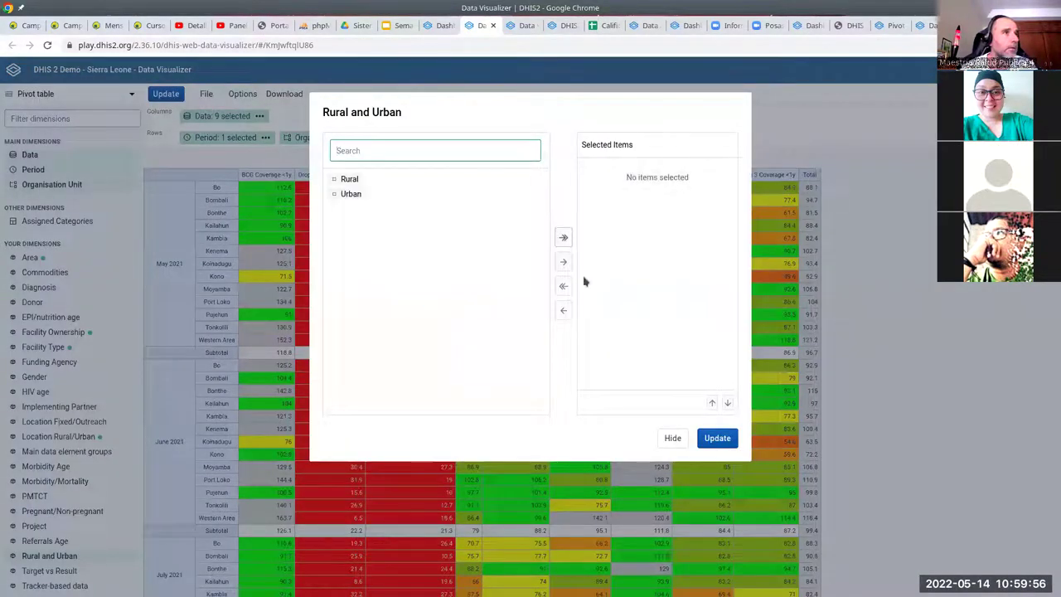
click(347, 187)
click(562, 261)
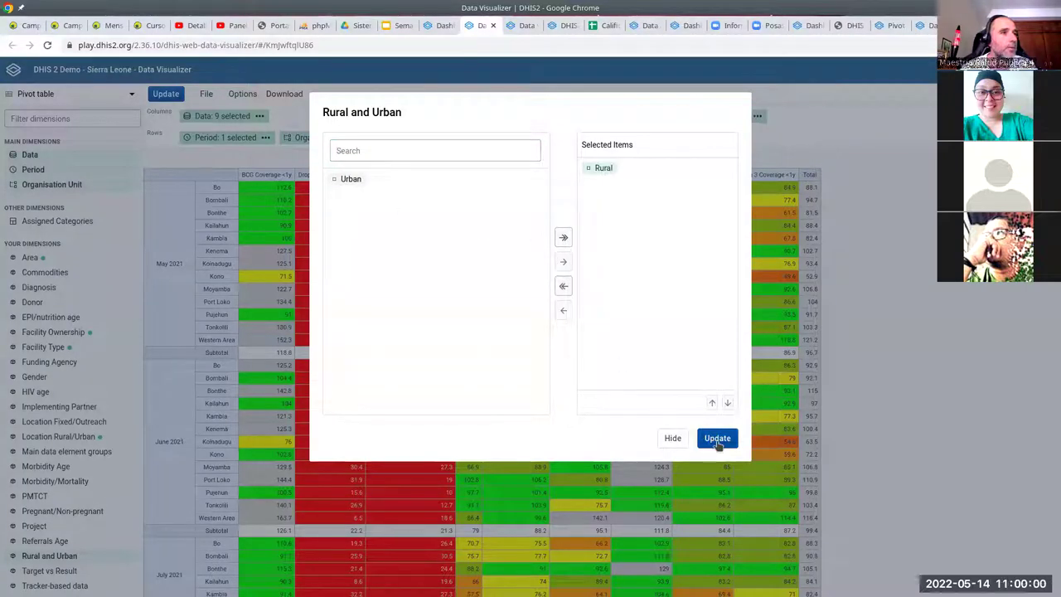
click(716, 437)
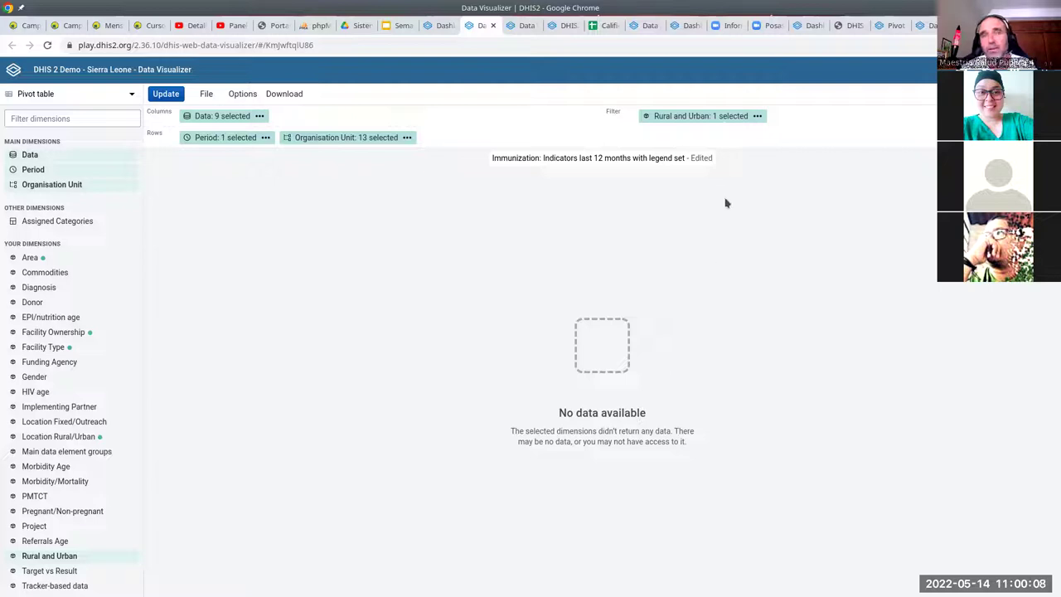
Step: Remove the Rural and Urban filter and update the pivot table
click(756, 116)
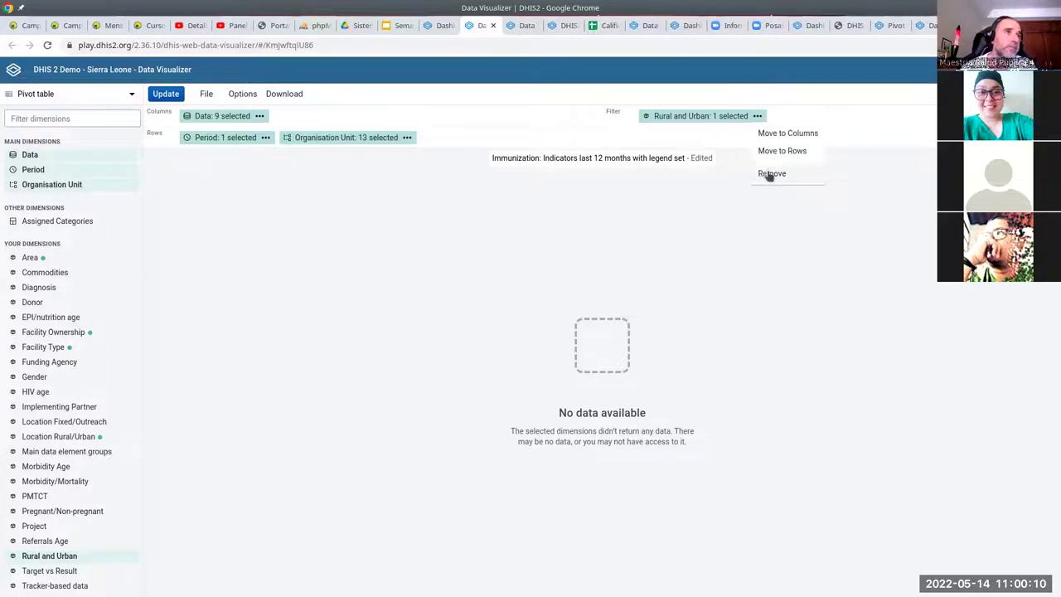
click(770, 174)
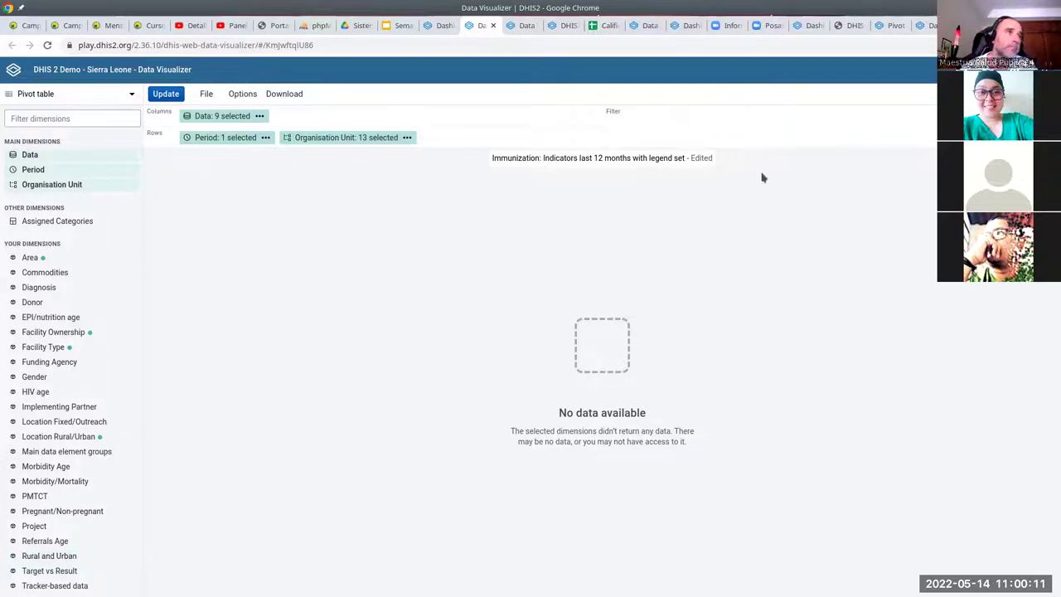
click(170, 96)
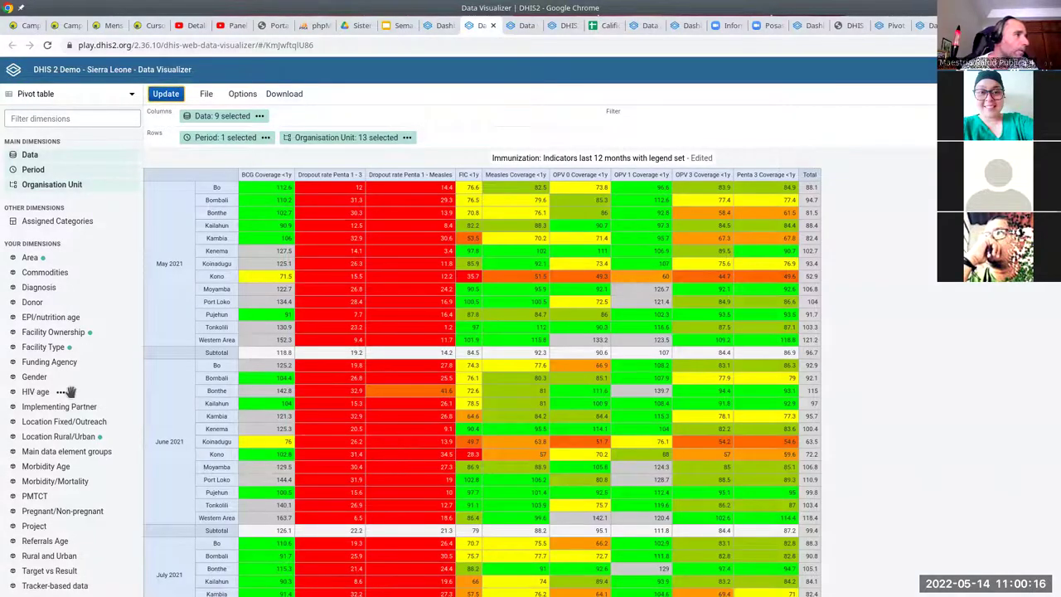
Step: Select only CHC and CHP as items of the Facility Type dimension, leaving out Clinic, Hospital and MCHP
click(40, 348)
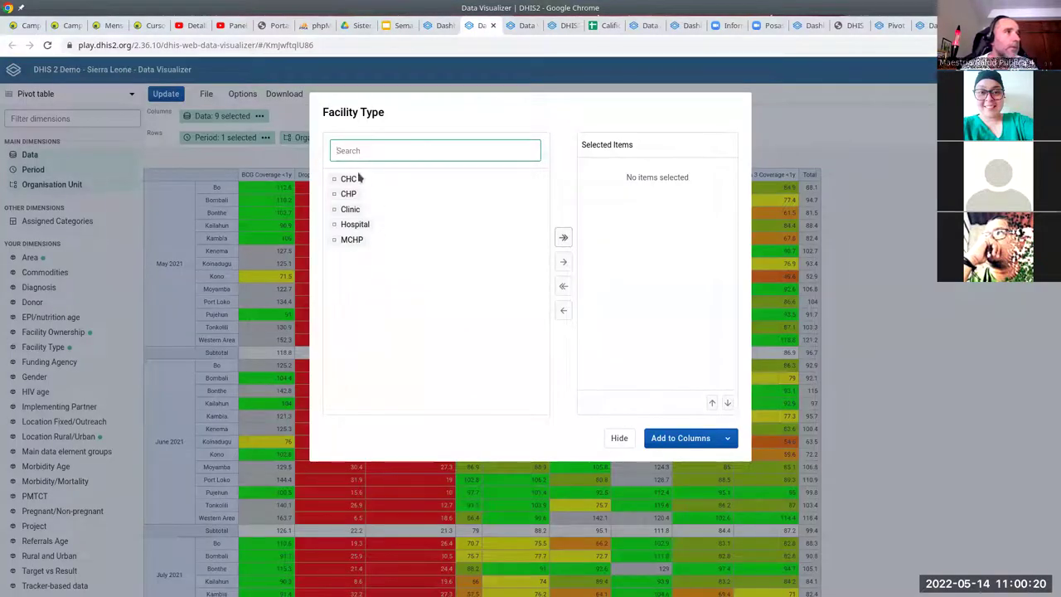
click(563, 238)
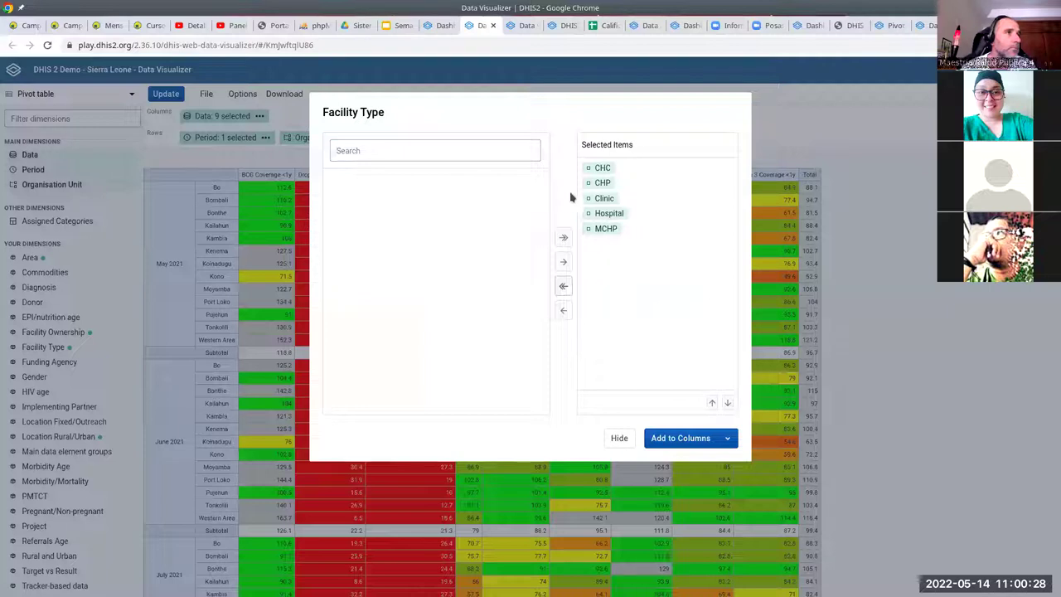
click(606, 229)
click(607, 214)
click(564, 310)
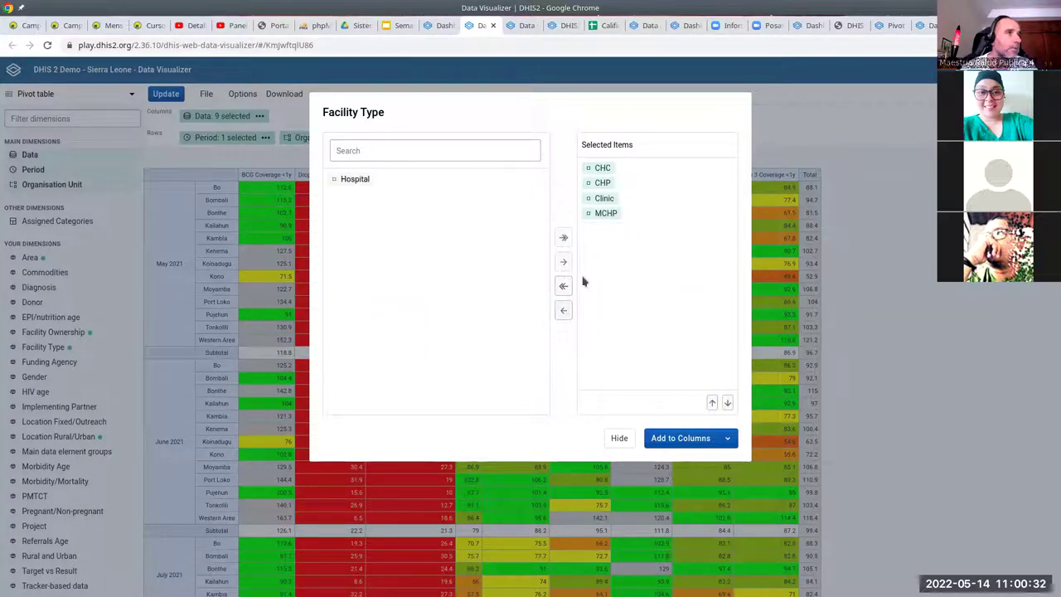
click(601, 214)
click(564, 311)
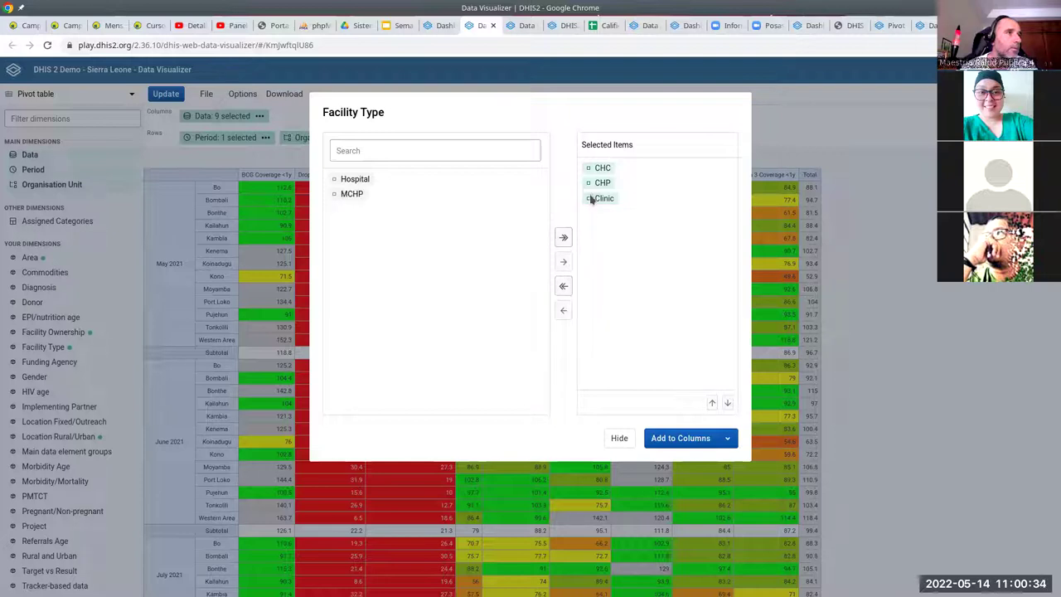
click(600, 198)
click(564, 311)
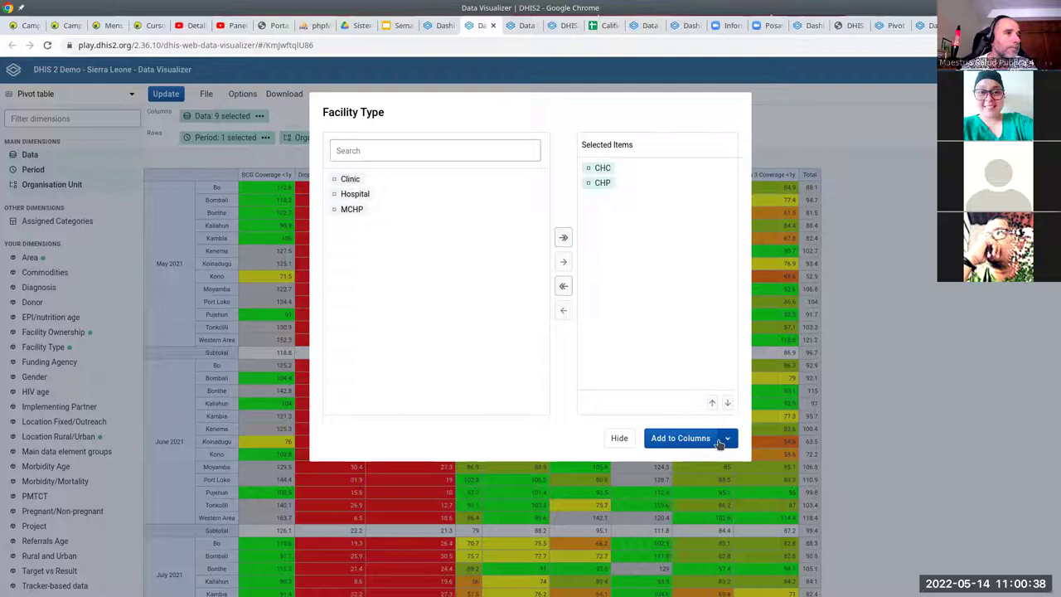
Step: Add the Facility Type dimension with its selected items to the pivot table as a filter
click(722, 443)
click(702, 443)
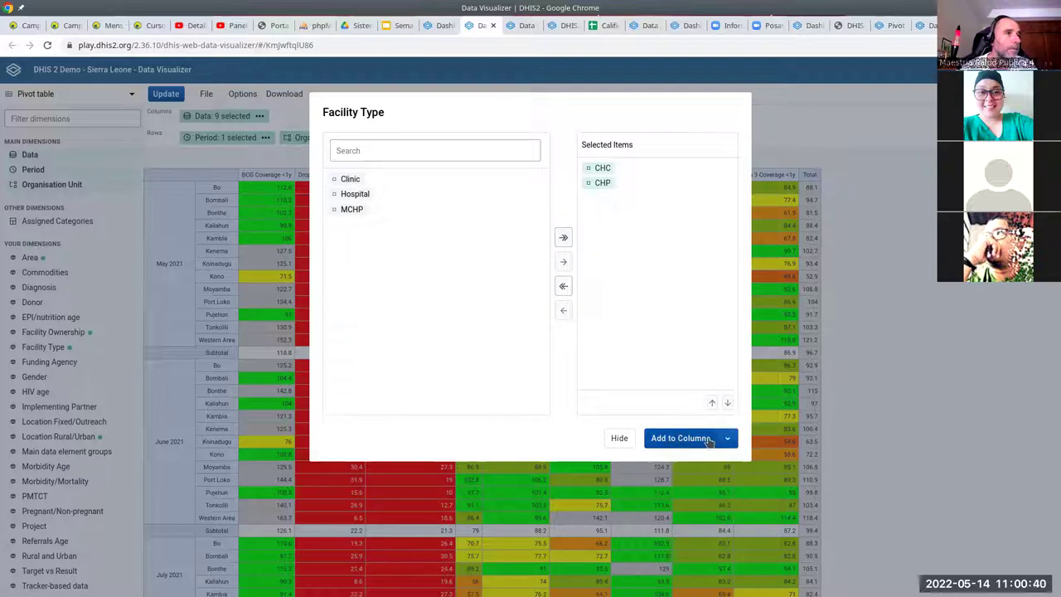
click(723, 442)
click(674, 490)
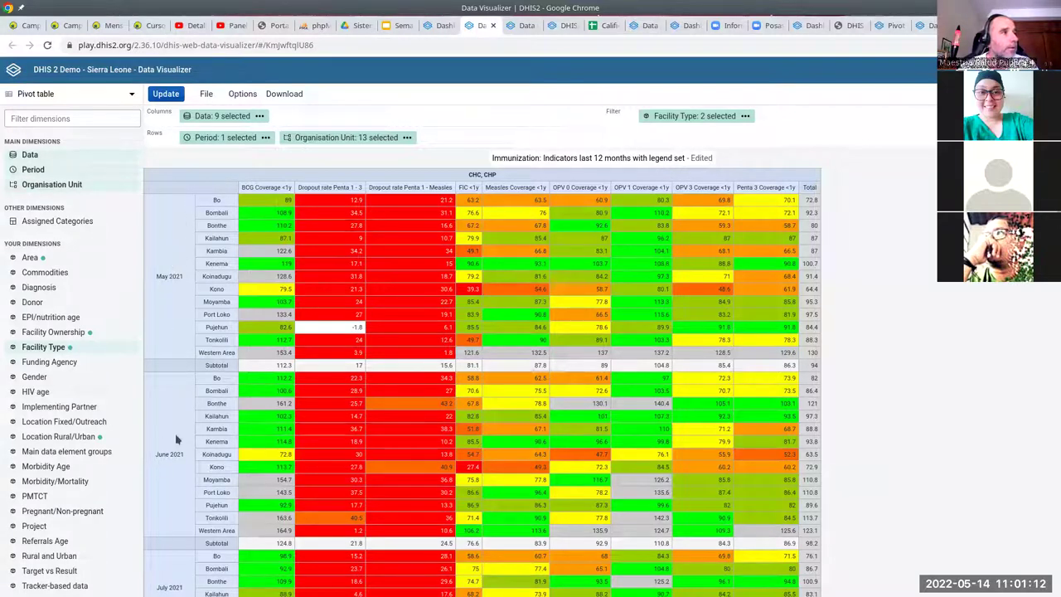
Step: Replace the Last 12 months period with Months this year and update the pivot table
click(215, 140)
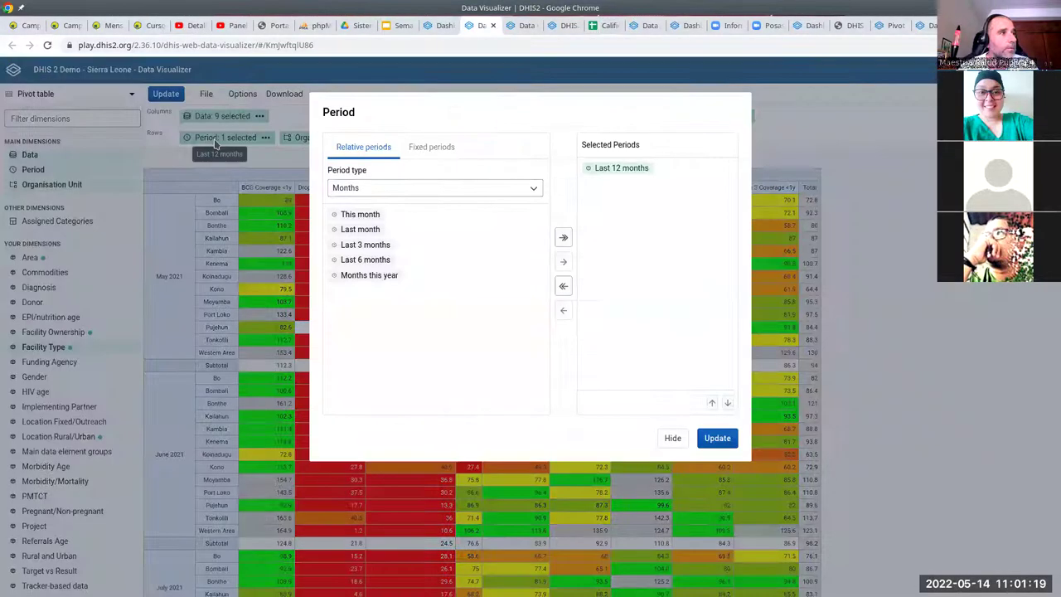
click(621, 175)
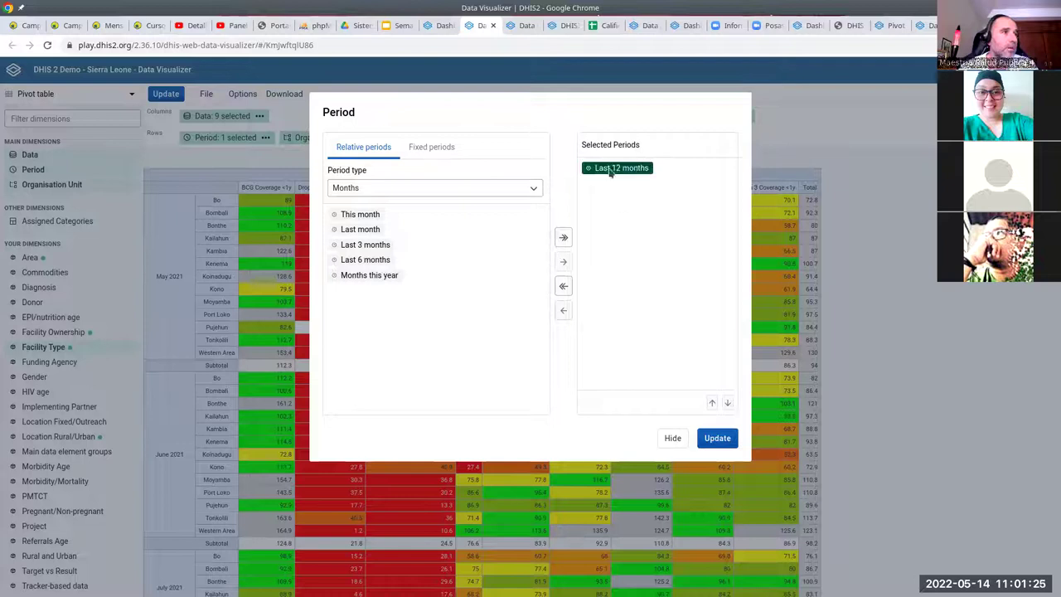
click(562, 310)
click(369, 290)
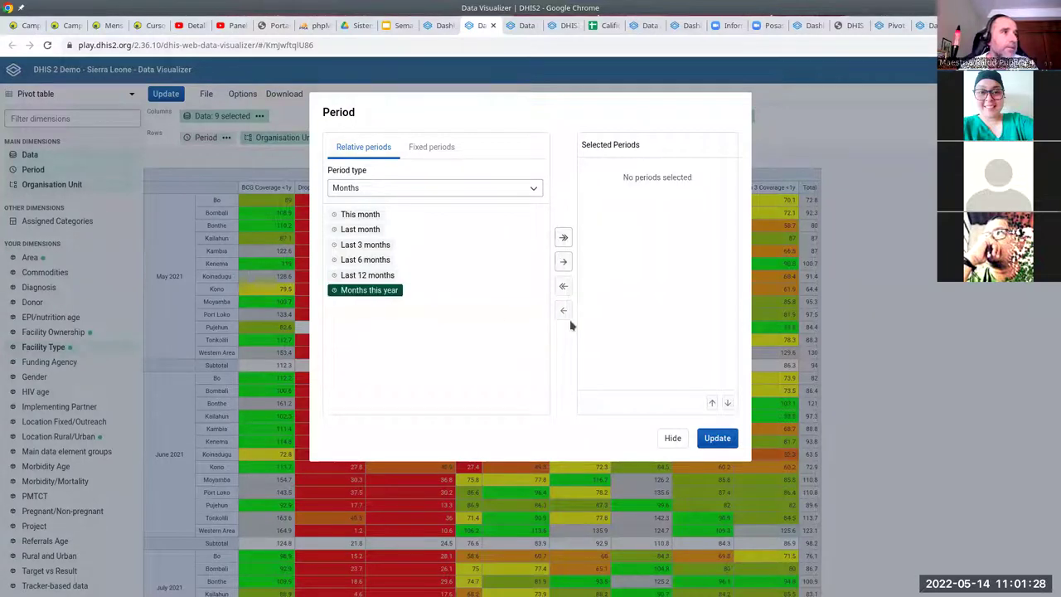
click(563, 261)
click(718, 438)
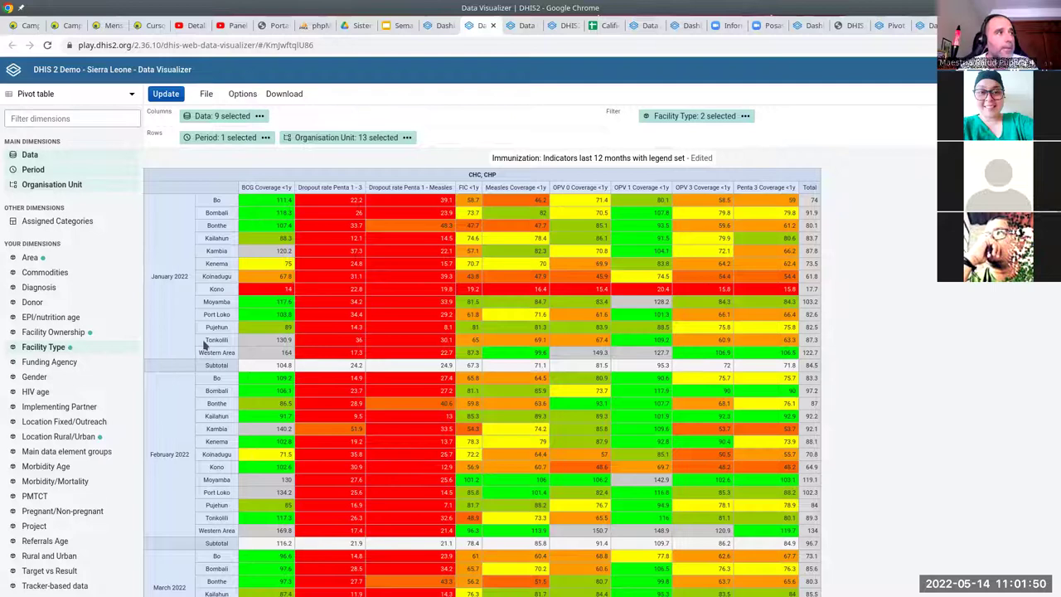
click(97, 185)
click(128, 203)
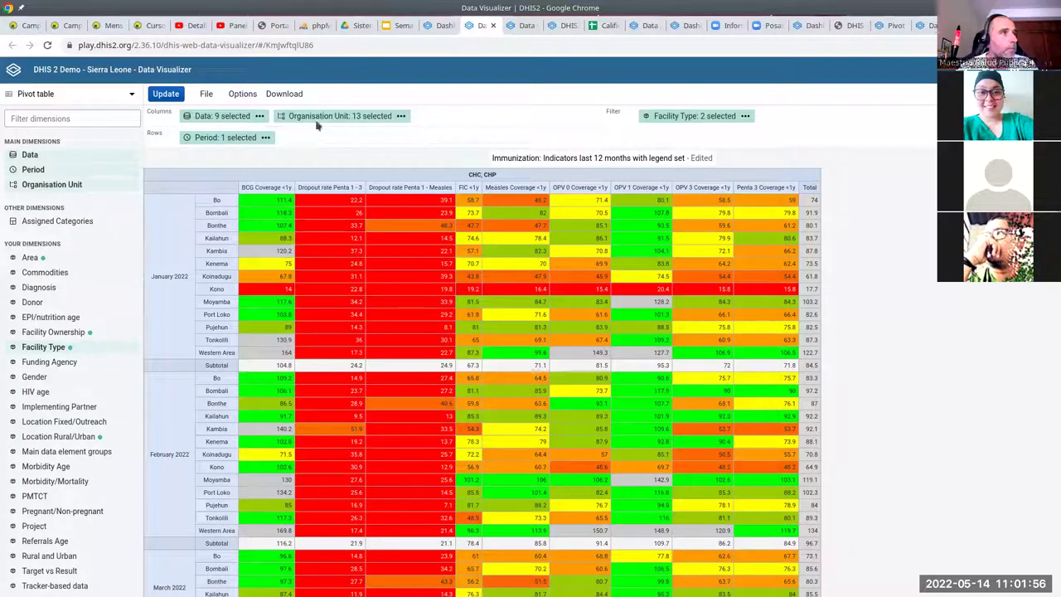
drag(324, 117, 331, 138)
Step: Deselect all districts in the Organisation Unit dimension and set its level to Chiefdom
click(58, 184)
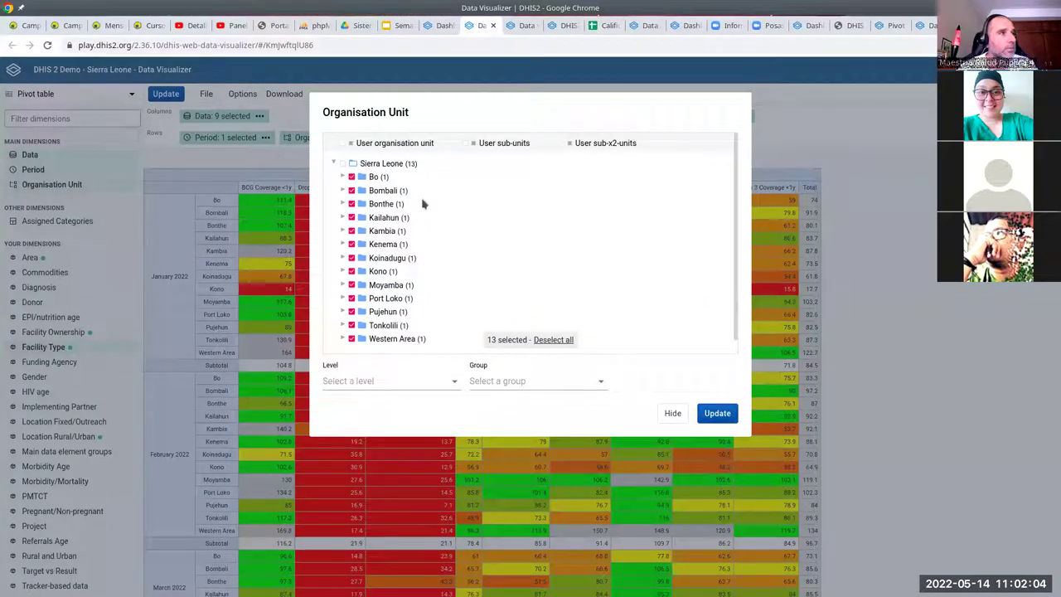
scroll(428, 231, down, 1)
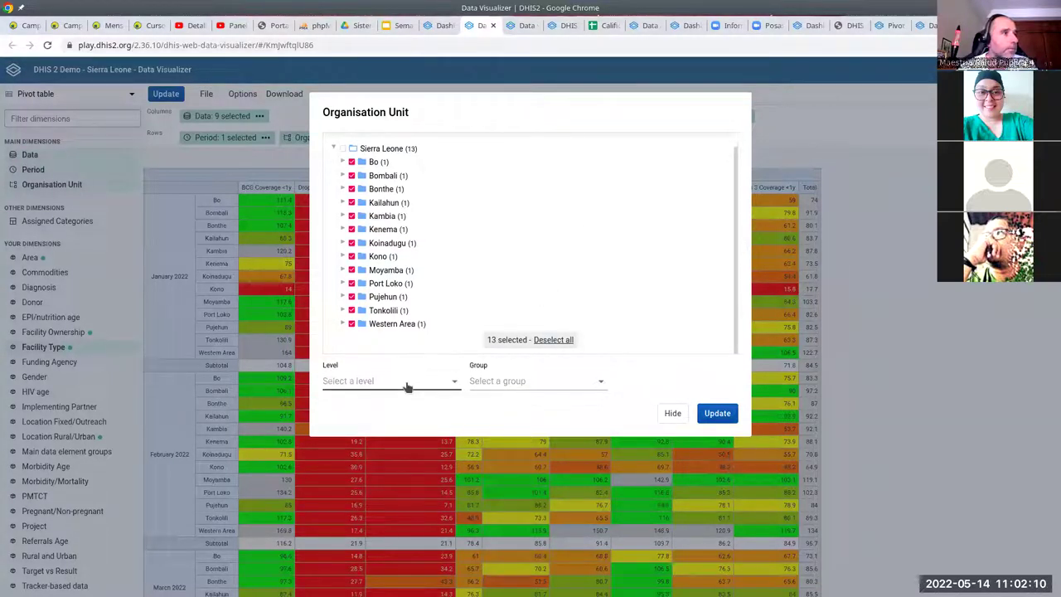
click(449, 381)
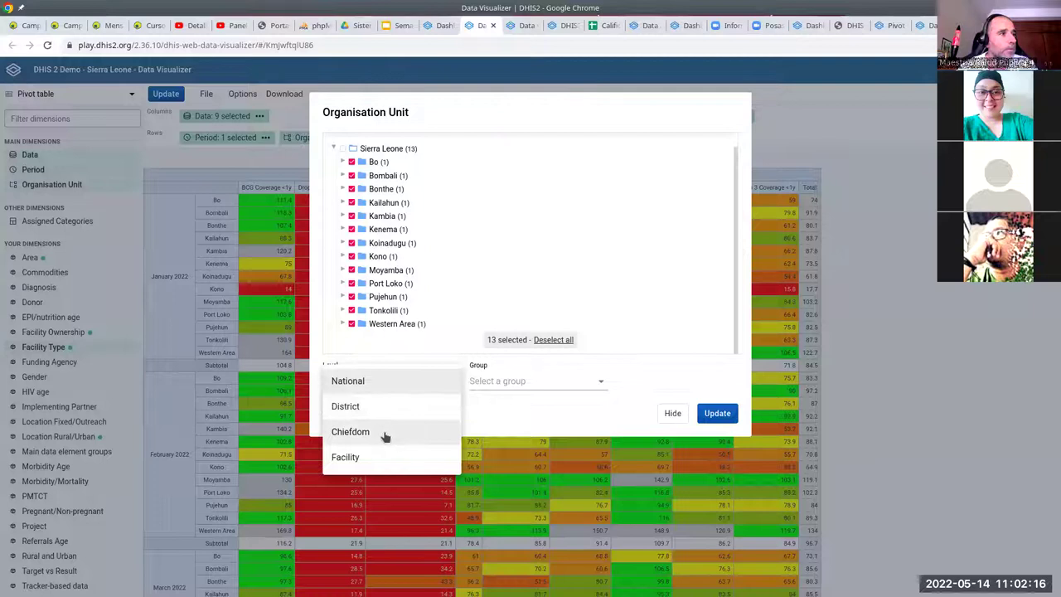
click(562, 415)
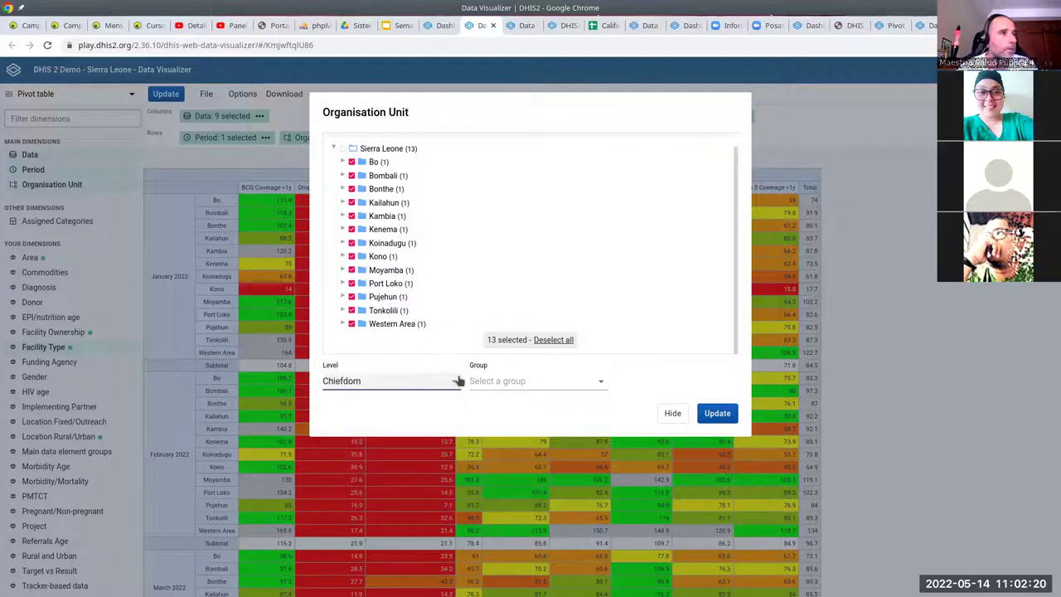
click(545, 341)
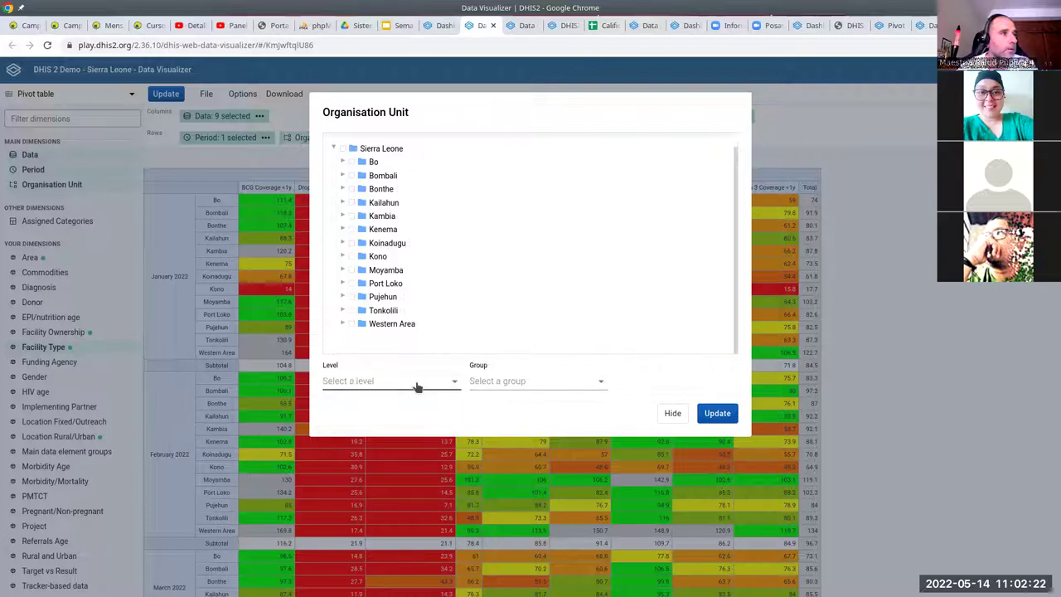
click(420, 383)
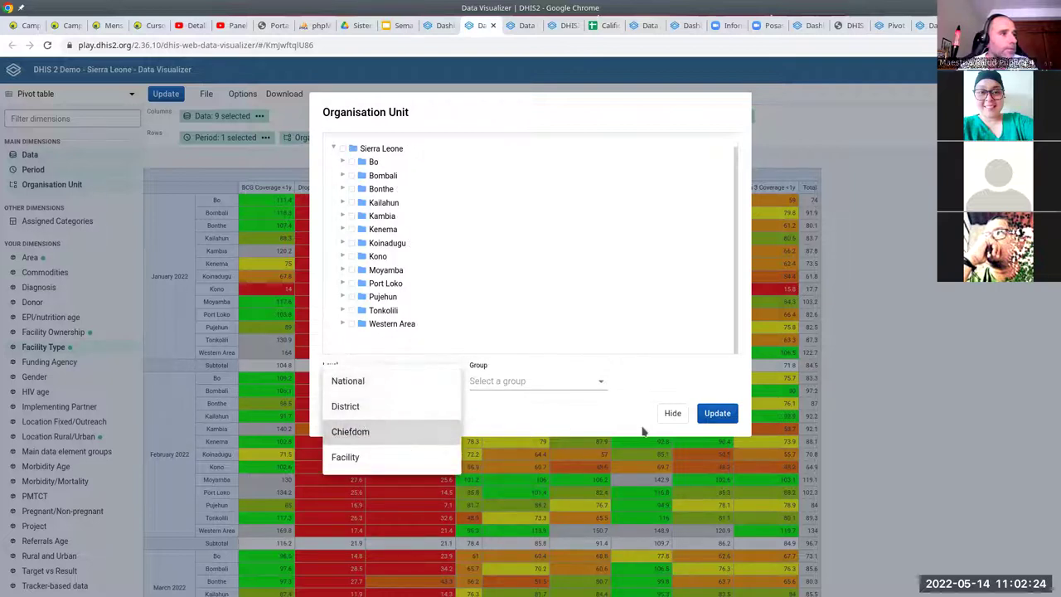
click(718, 416)
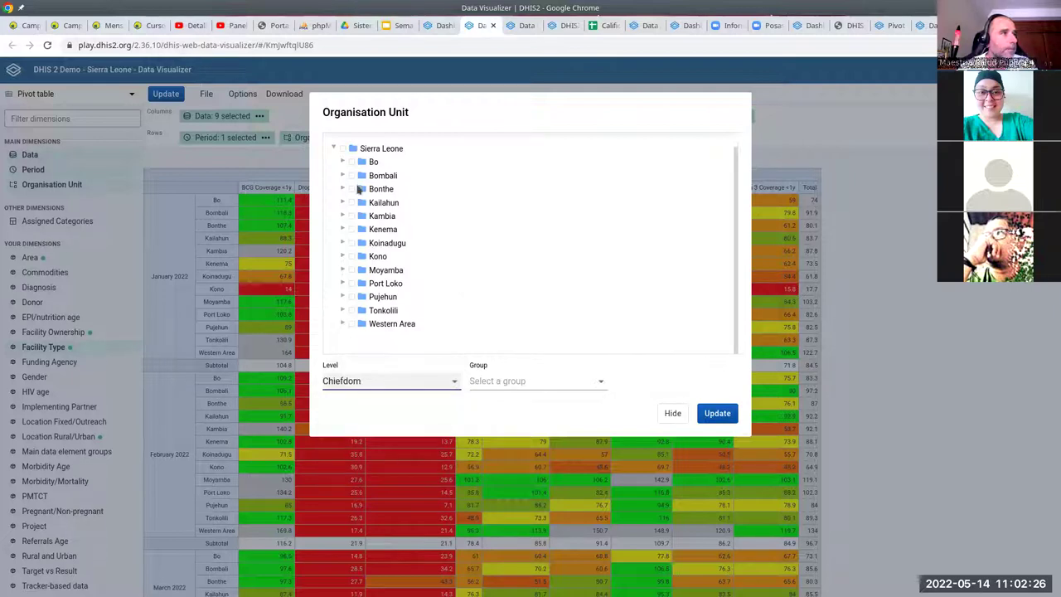
Step: Examine the organisation unit hierarchy below Bo and its Badjia chiefdom, leaving the Bo branch collapsed
click(343, 162)
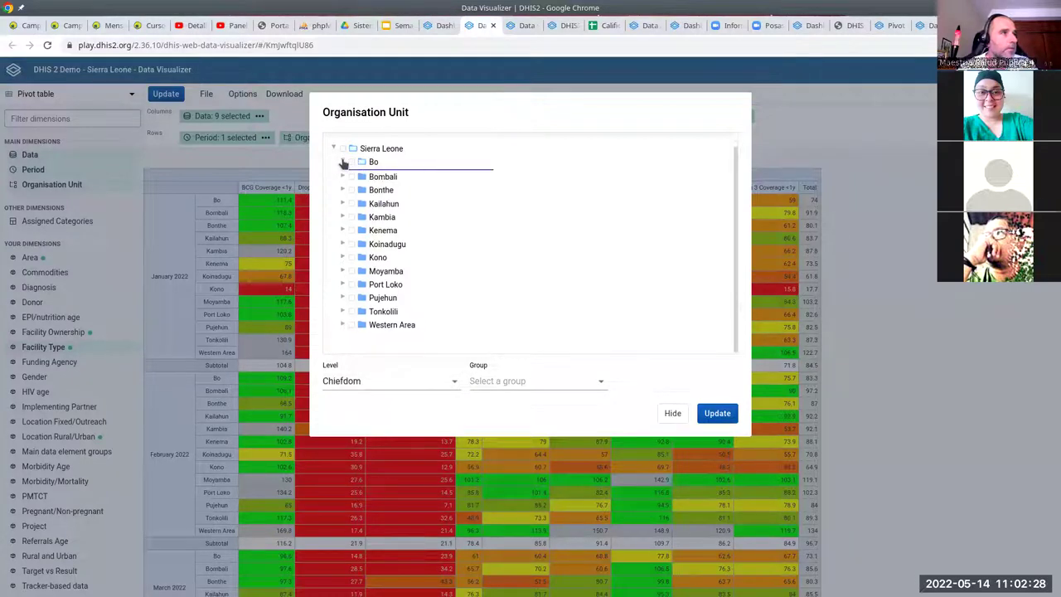
click(351, 176)
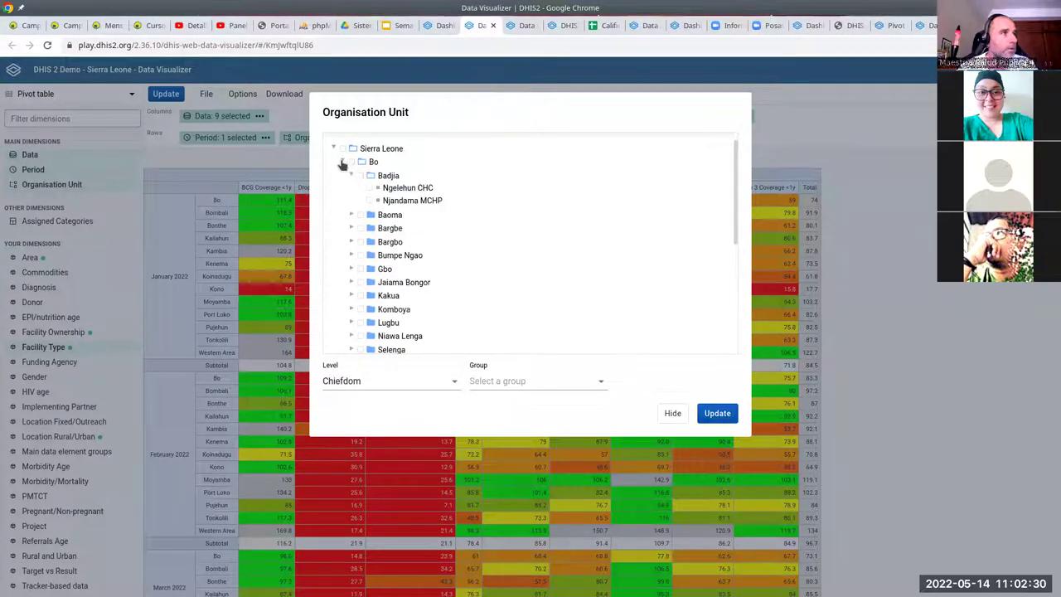
click(342, 162)
Step: Choose the Chiefdom organisation unit group in addition to the level and update the pivot table
click(407, 382)
click(490, 388)
click(504, 383)
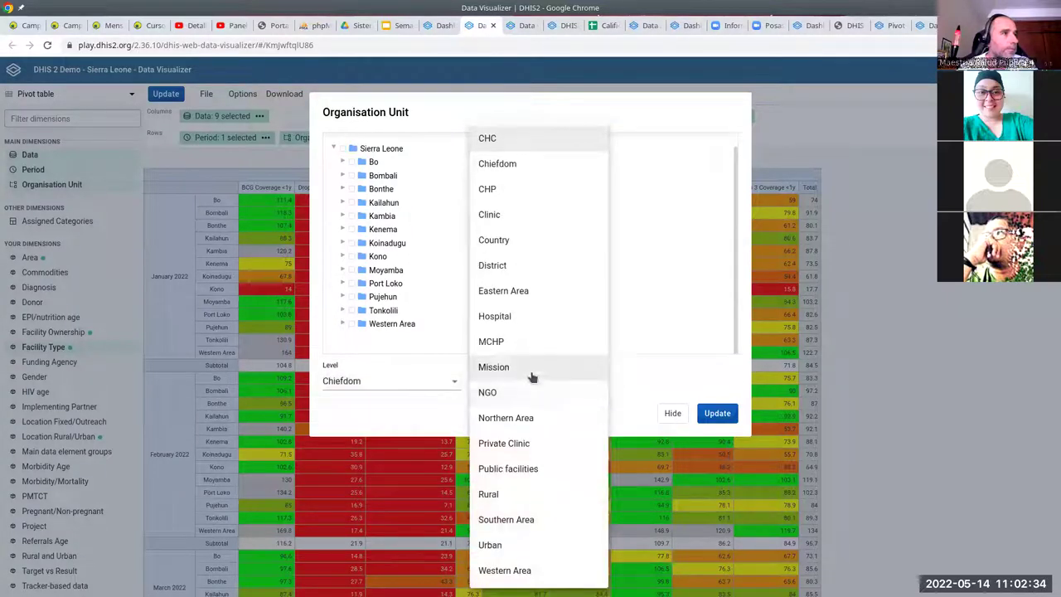
click(522, 163)
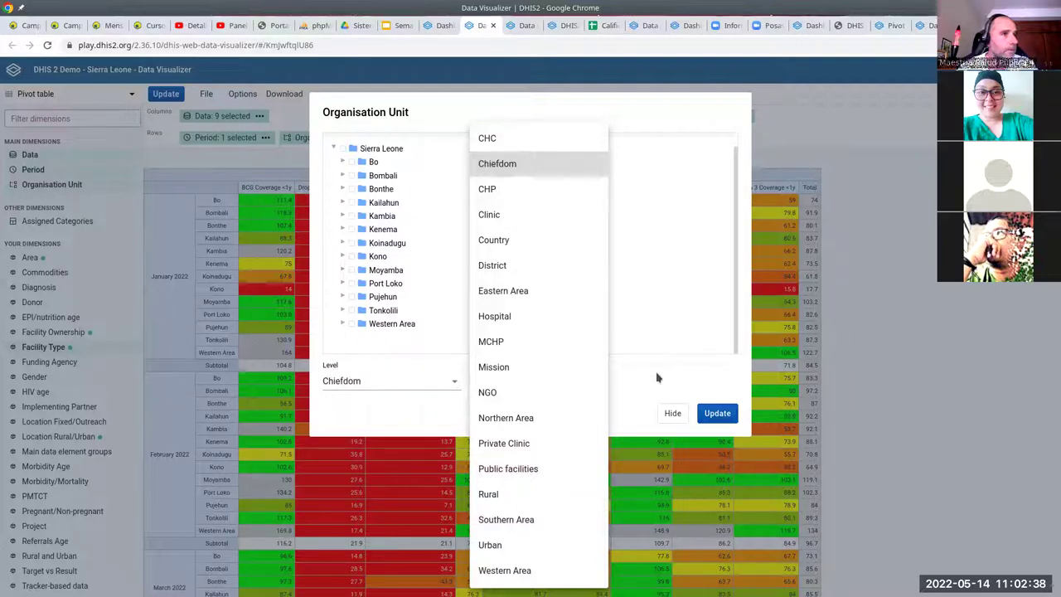
click(680, 384)
click(710, 415)
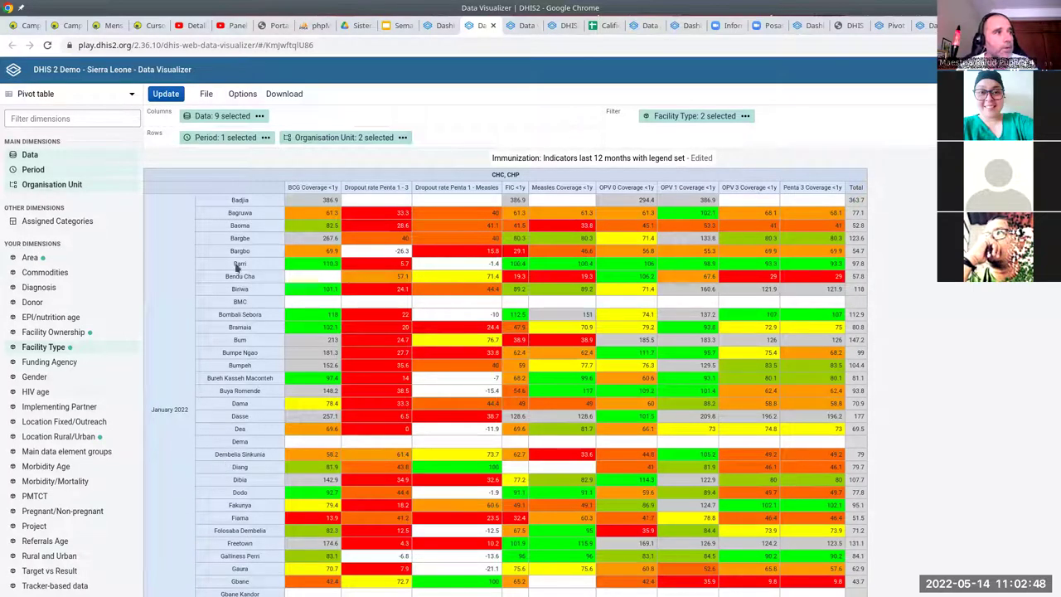
scroll(236, 268, down, 3)
scroll(243, 296, up, 3)
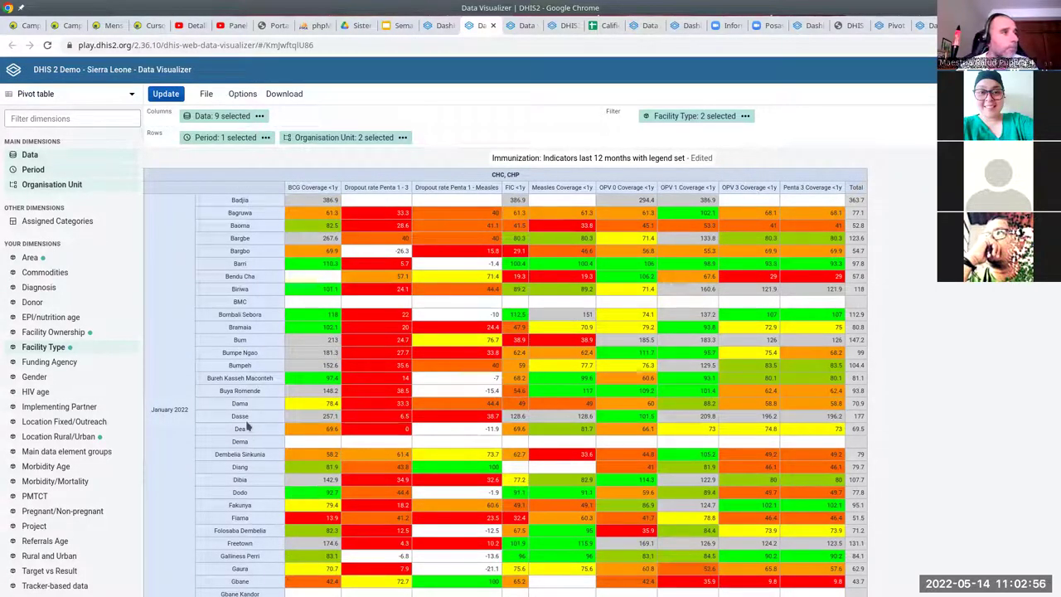
Step: Review the pivot table's data, legend, limit value and style options, and close them without changing anything
click(245, 94)
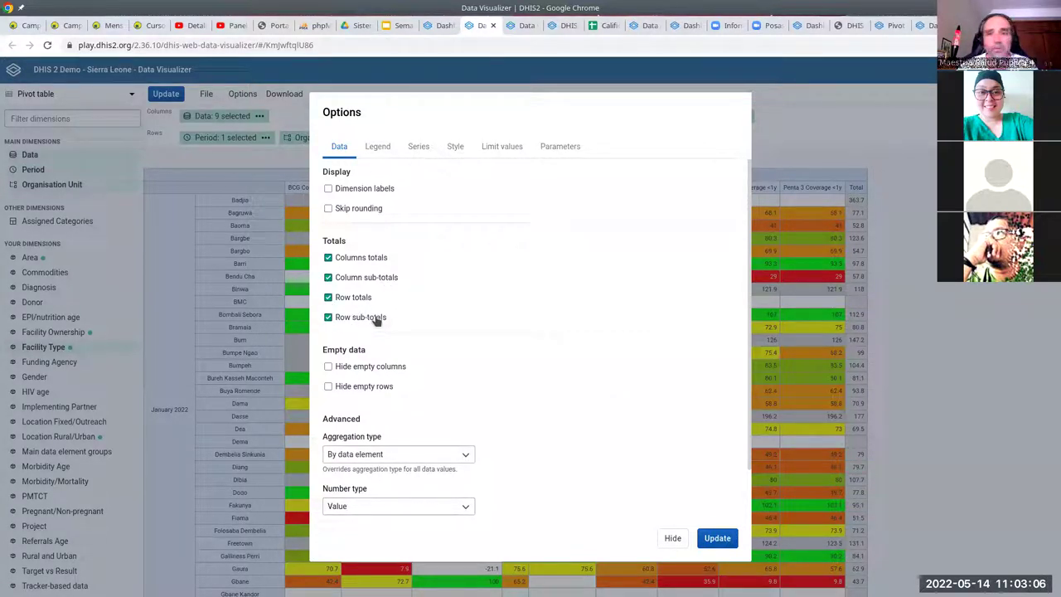
click(377, 147)
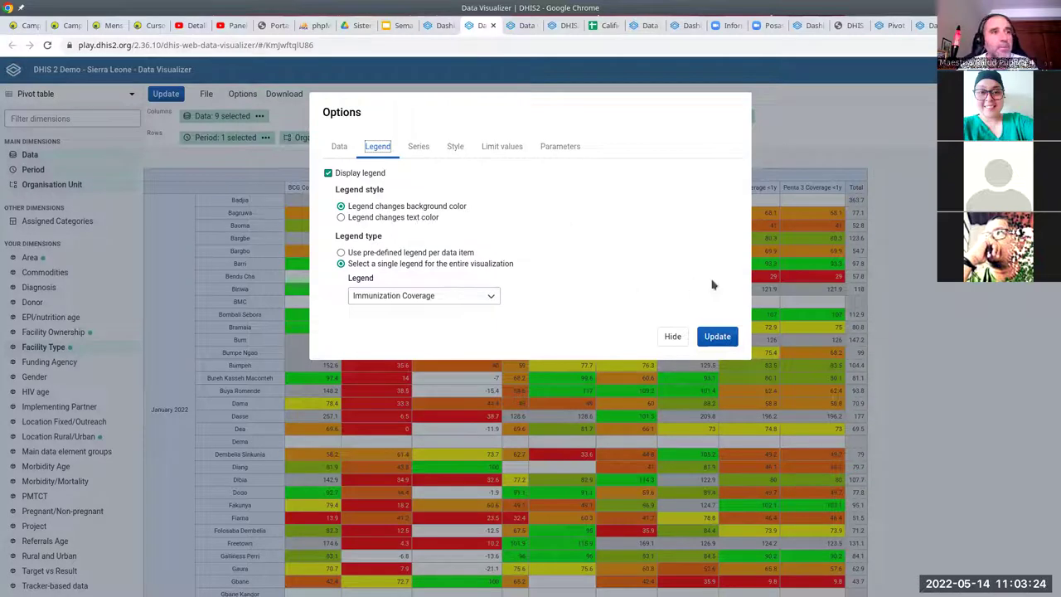
click(561, 146)
click(513, 148)
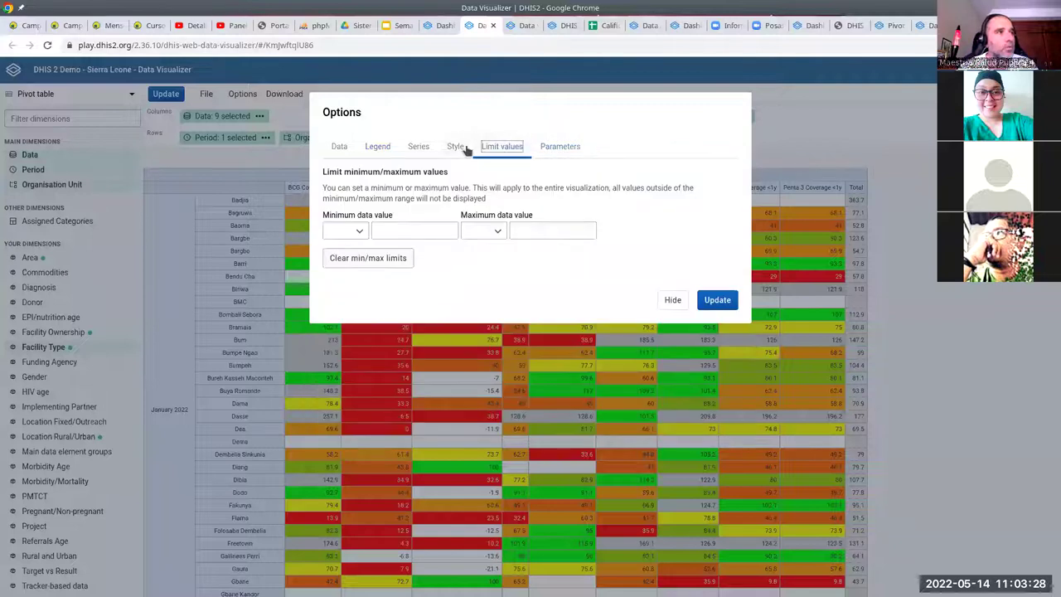
click(456, 147)
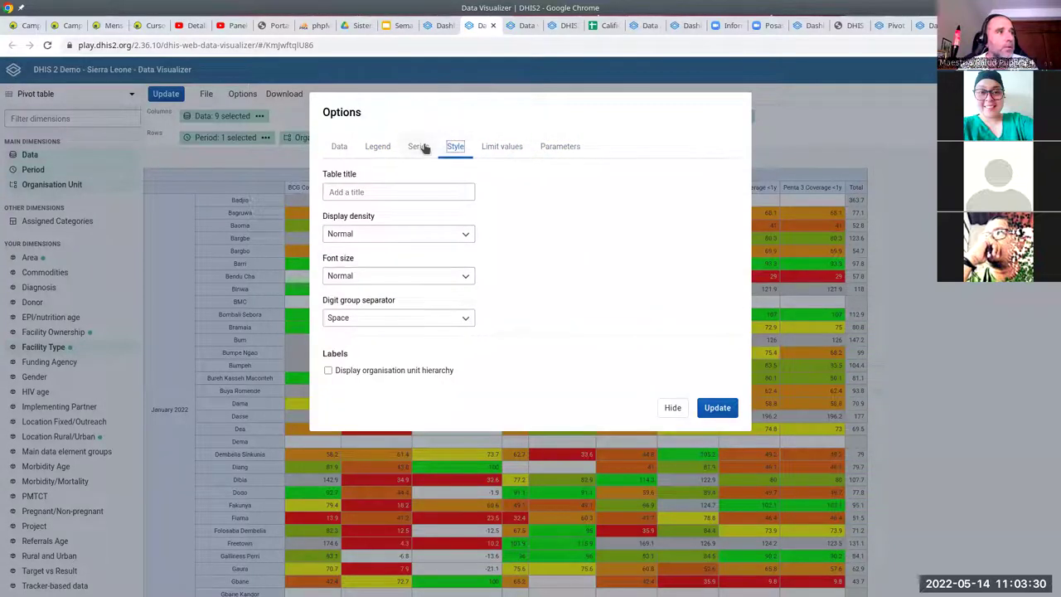
click(672, 408)
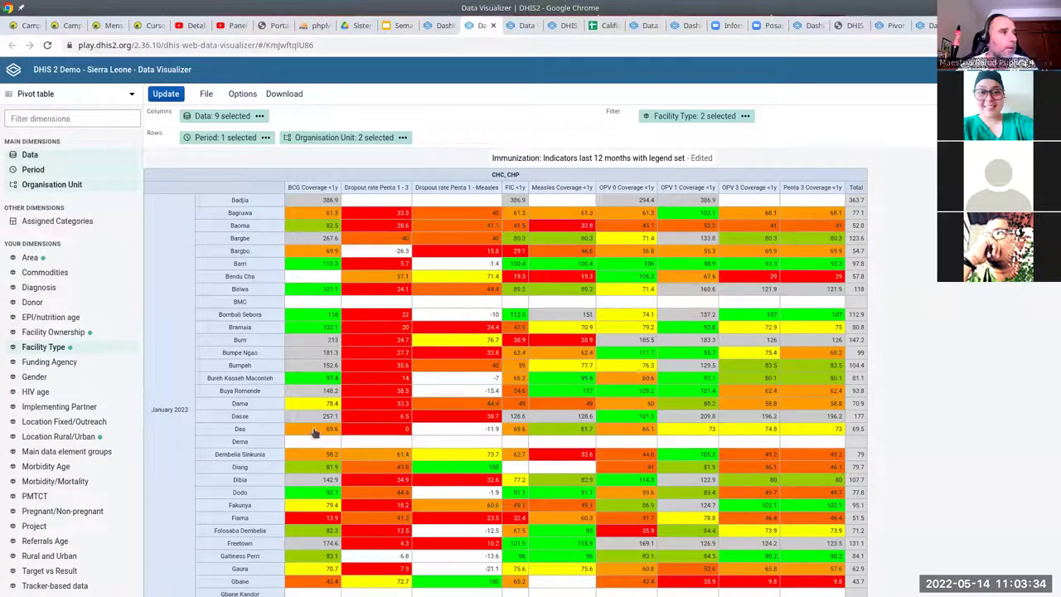
Step: Examine the chiefdom rows of the pivot table from January 2022 into February 2022
scroll(397, 471, down, 5)
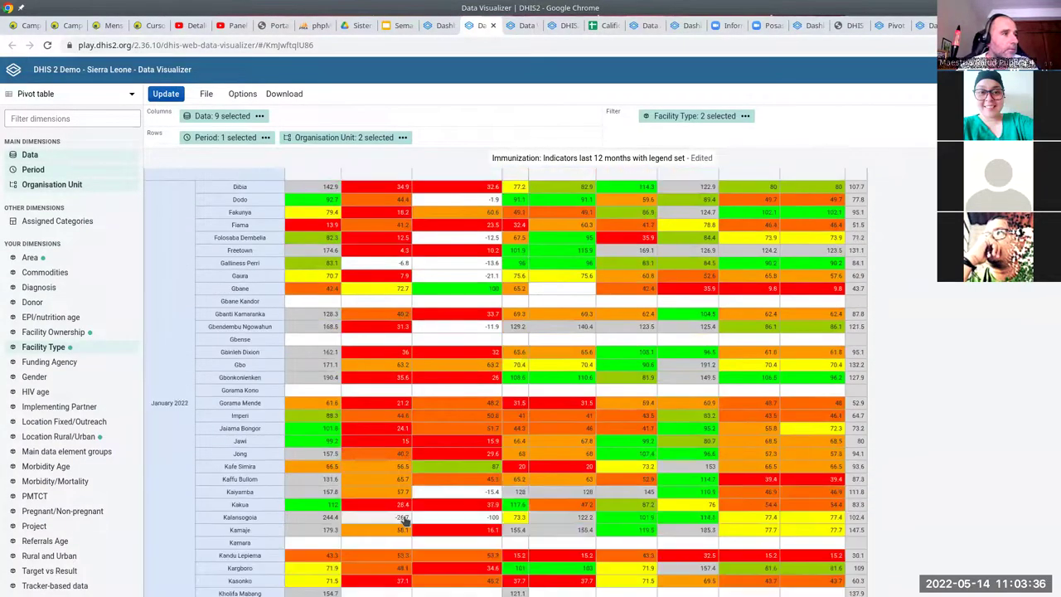
scroll(404, 522, down, 10)
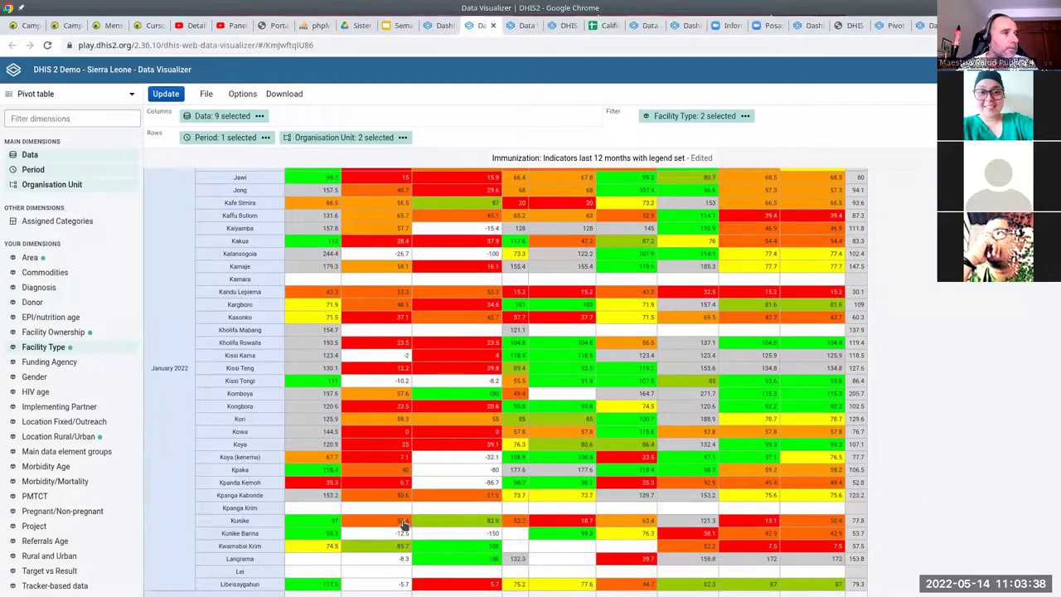
scroll(404, 526, down, 8)
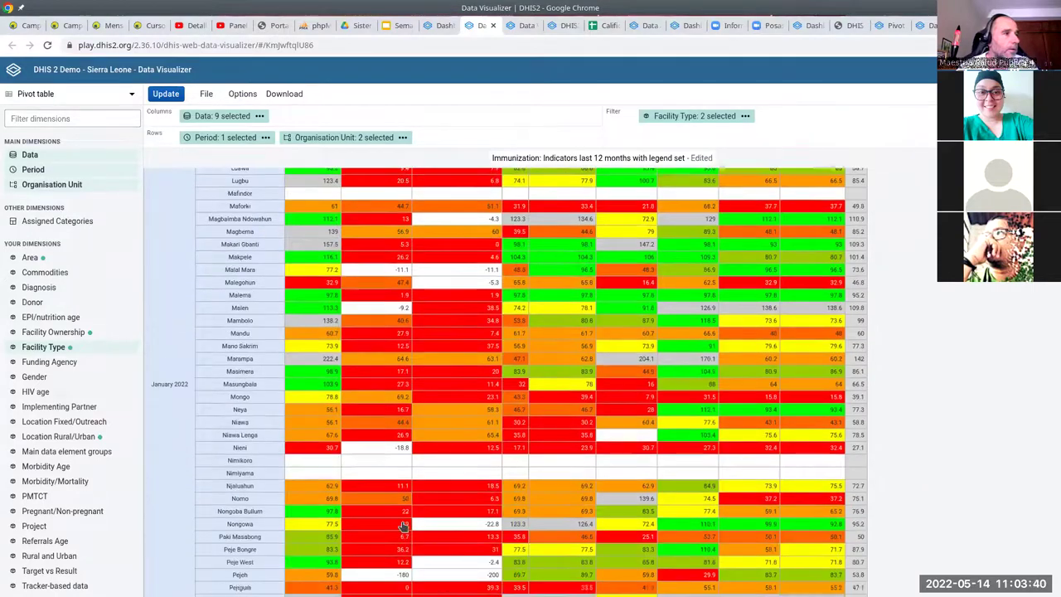
scroll(396, 528, down, 10)
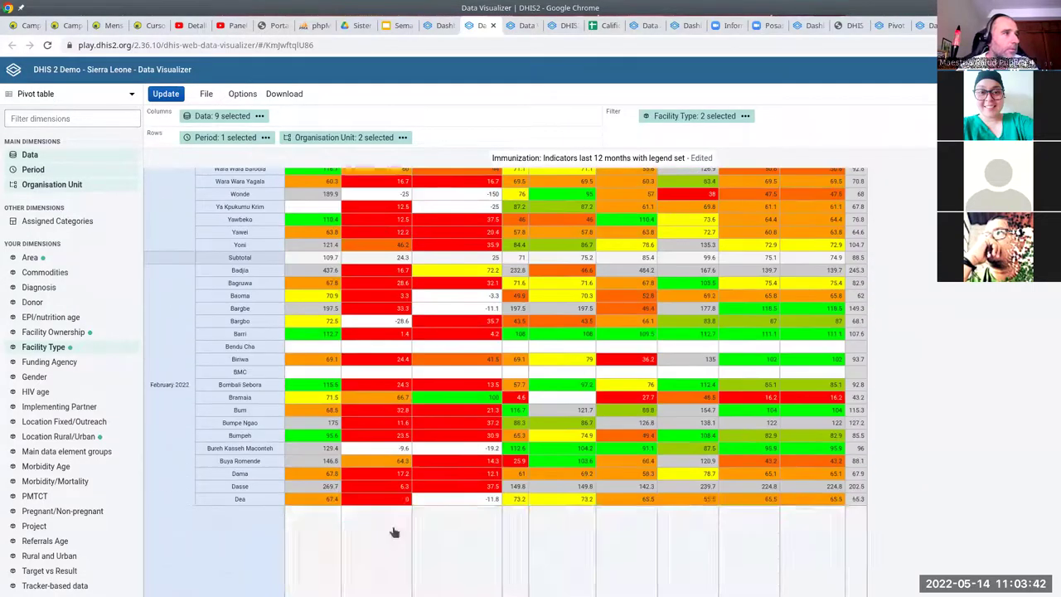
scroll(395, 532, up, 1)
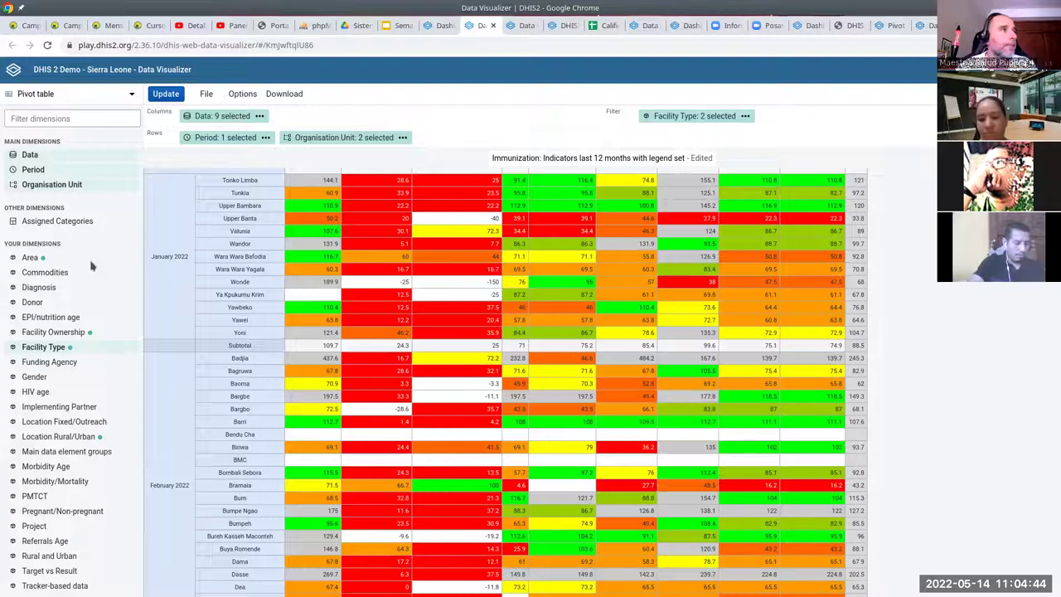
click(400, 25)
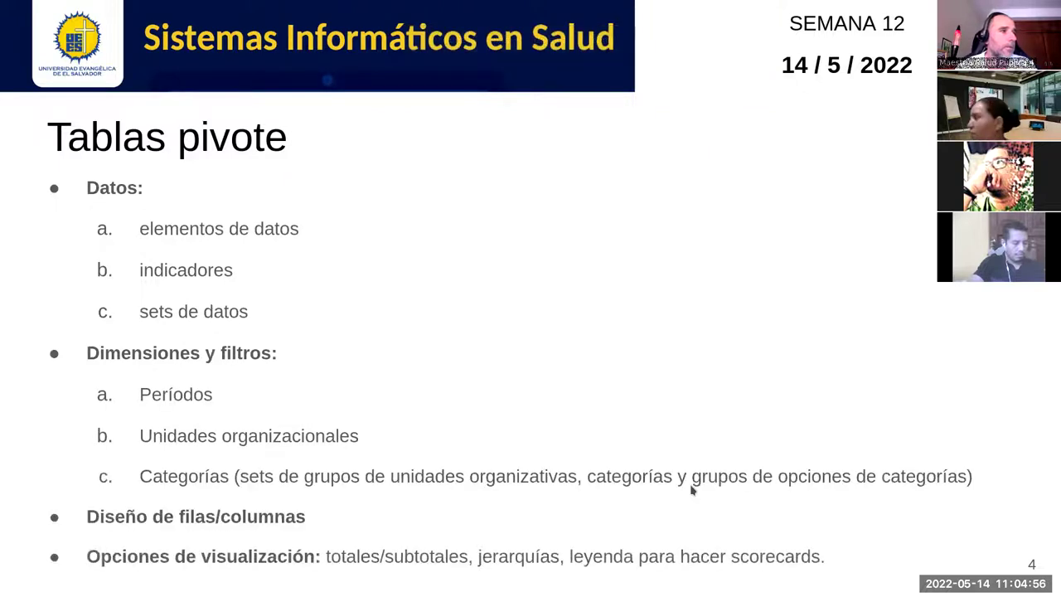
click(731, 412)
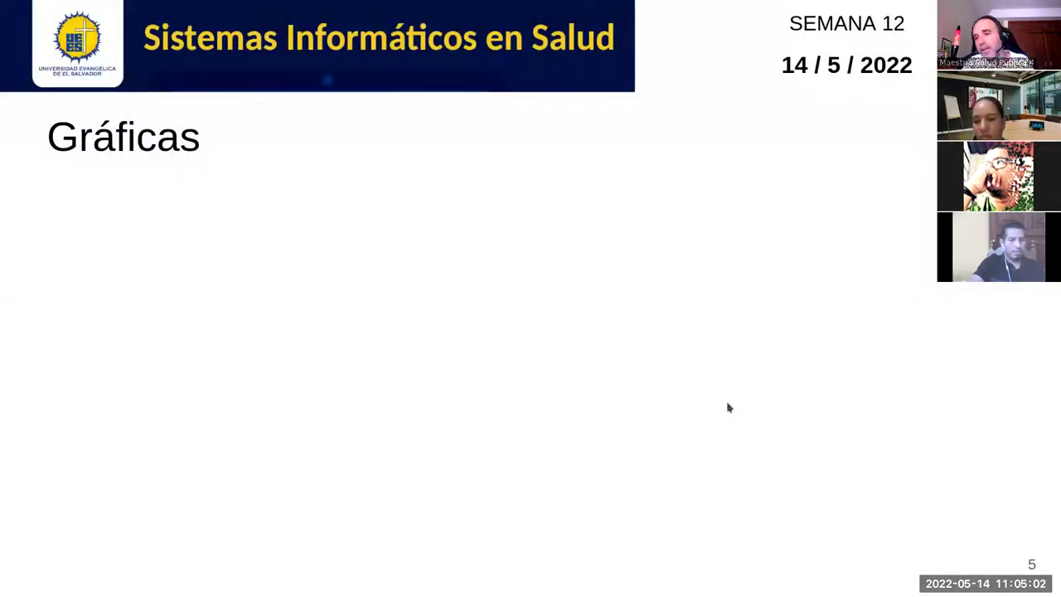
click(728, 407)
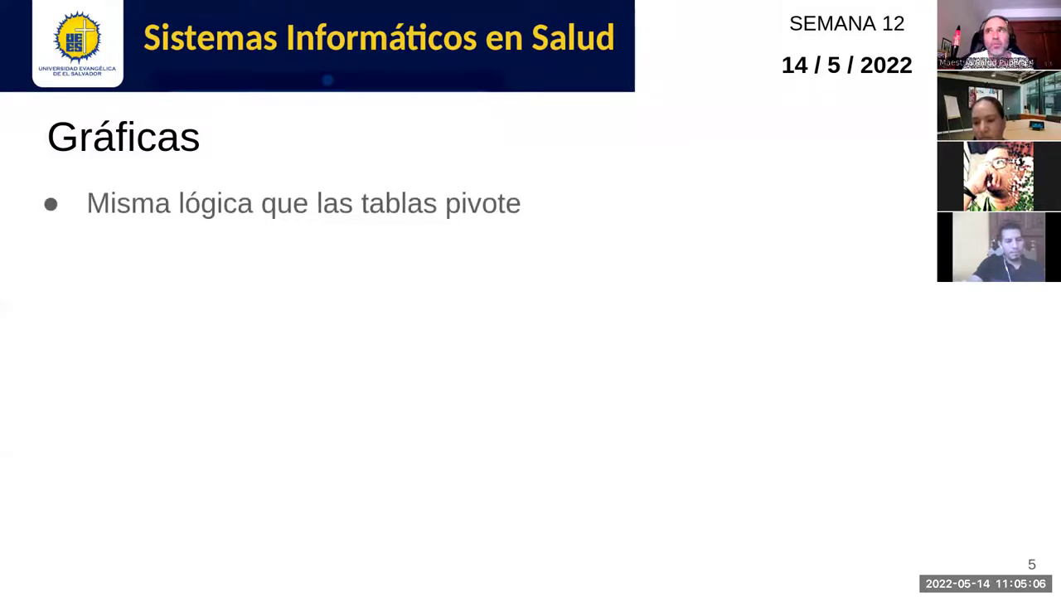
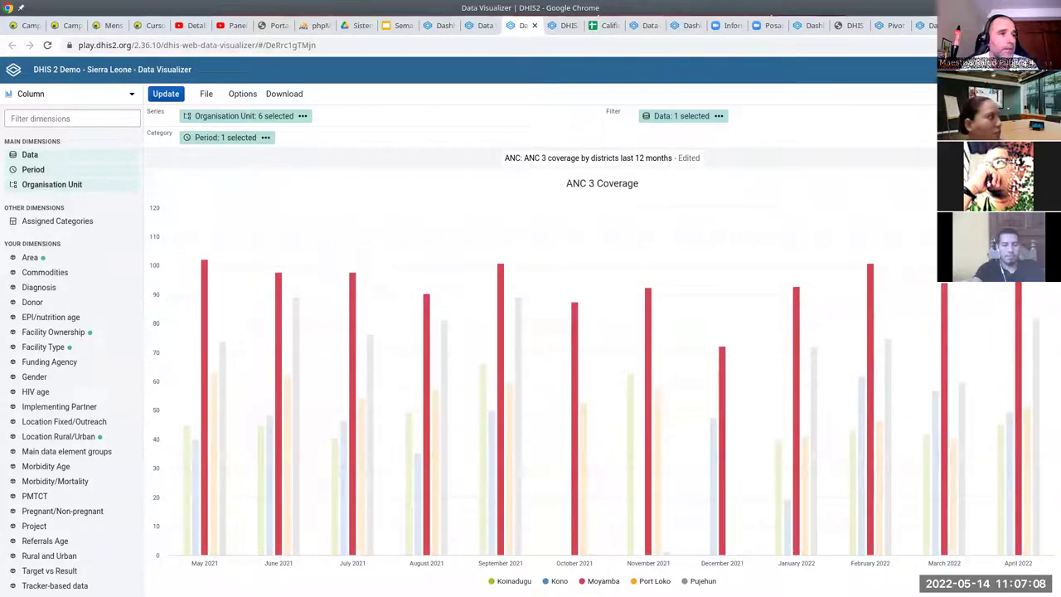
Step: Hide the Port Loko series in the ANC 3 Coverage column chart and show it again
click(654, 580)
click(654, 581)
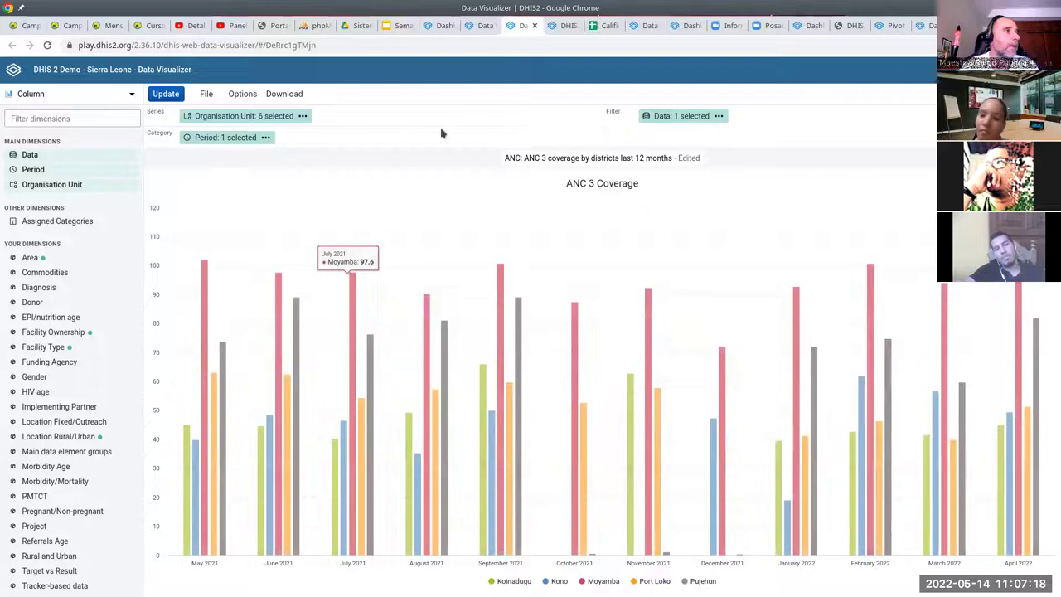
Step: Add ANC 1 Coverage to the selected data items in the chart's filter and update the chart
click(674, 115)
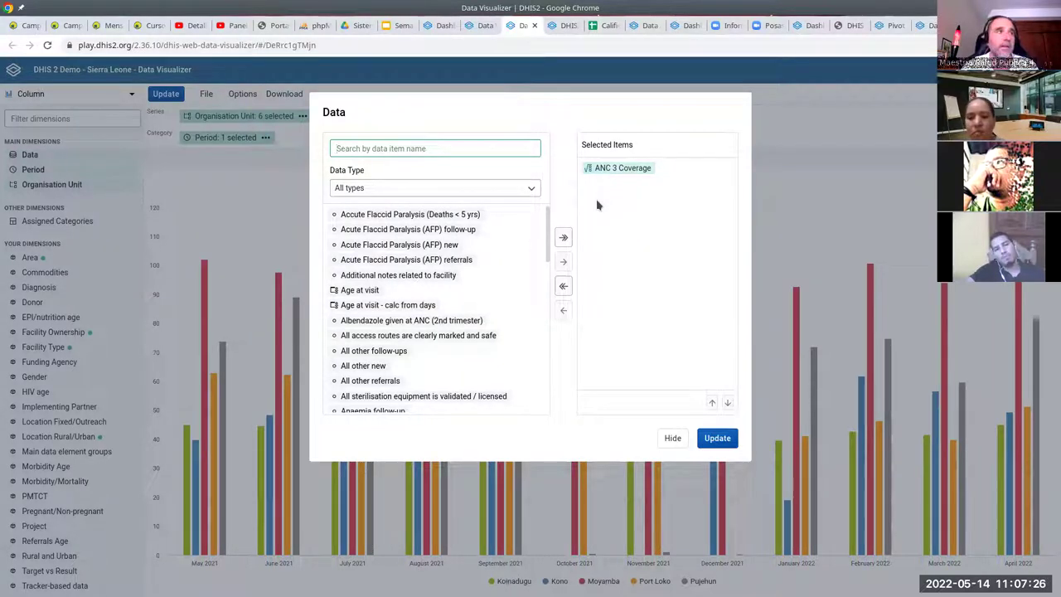
scroll(543, 249, down, 3)
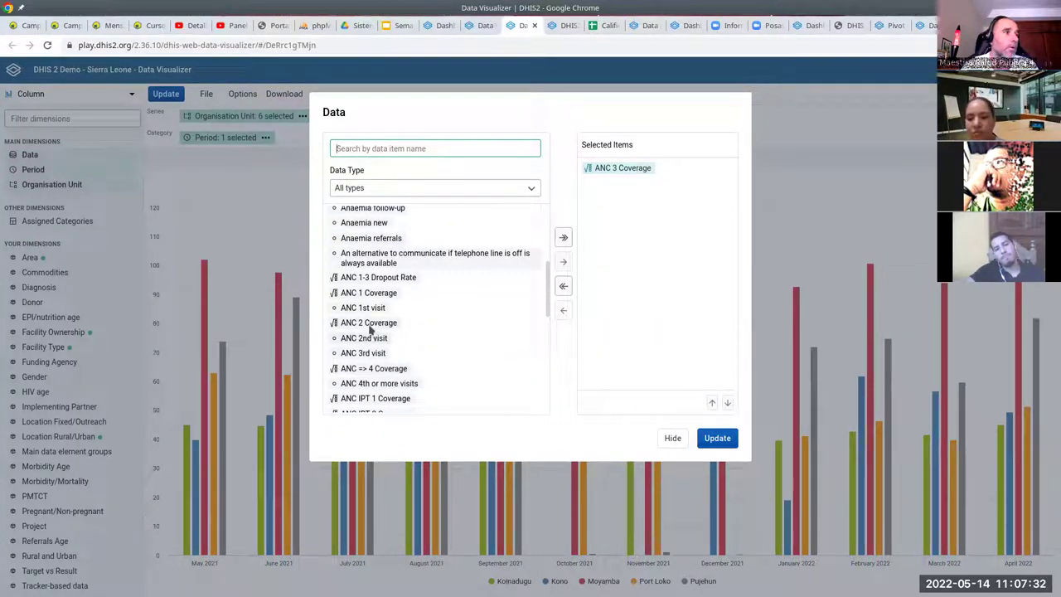
drag(369, 290, 594, 251)
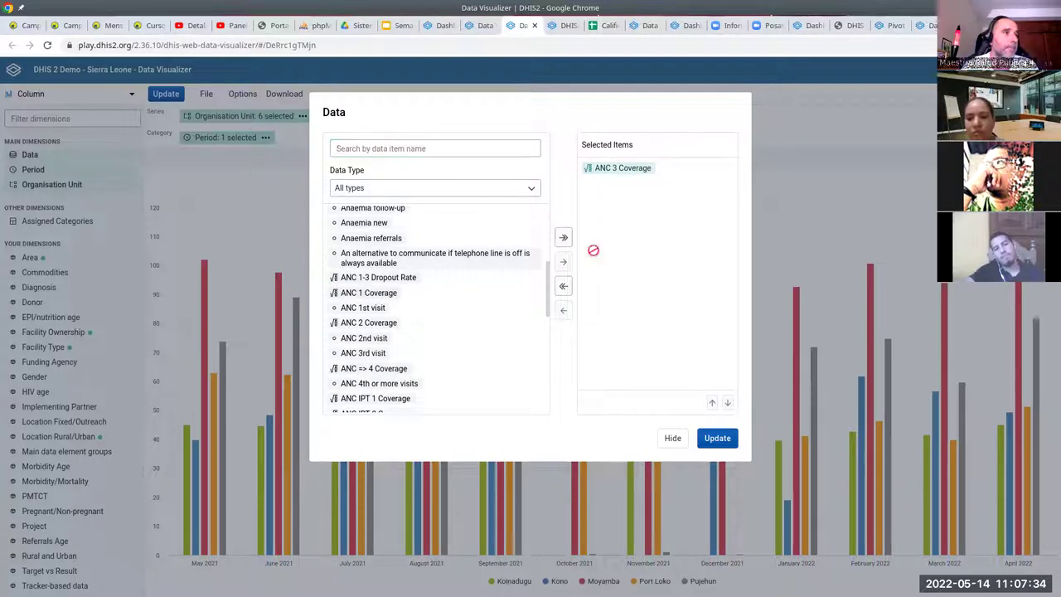
click(386, 294)
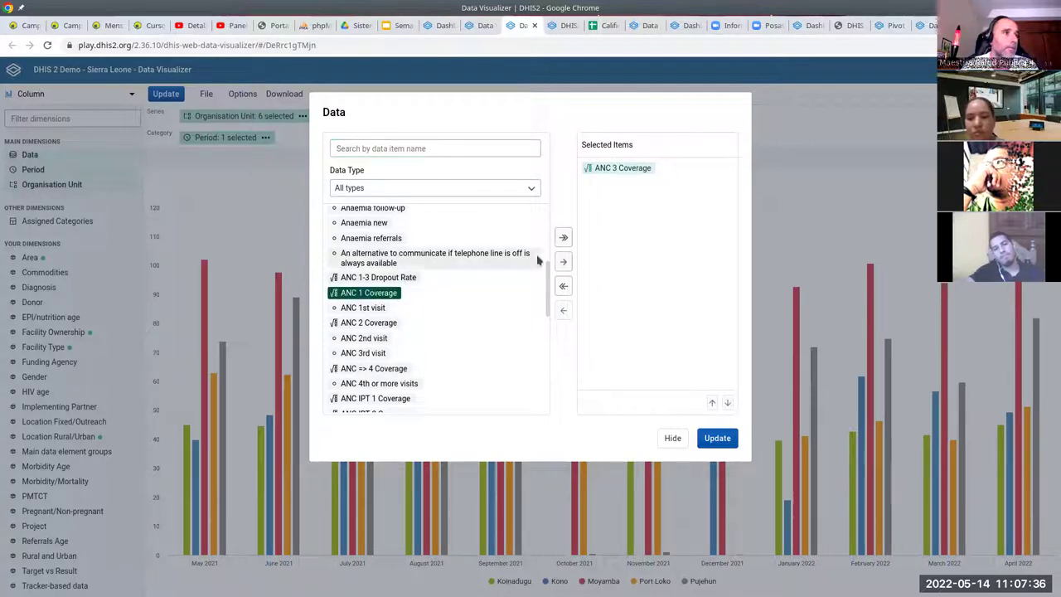
click(564, 262)
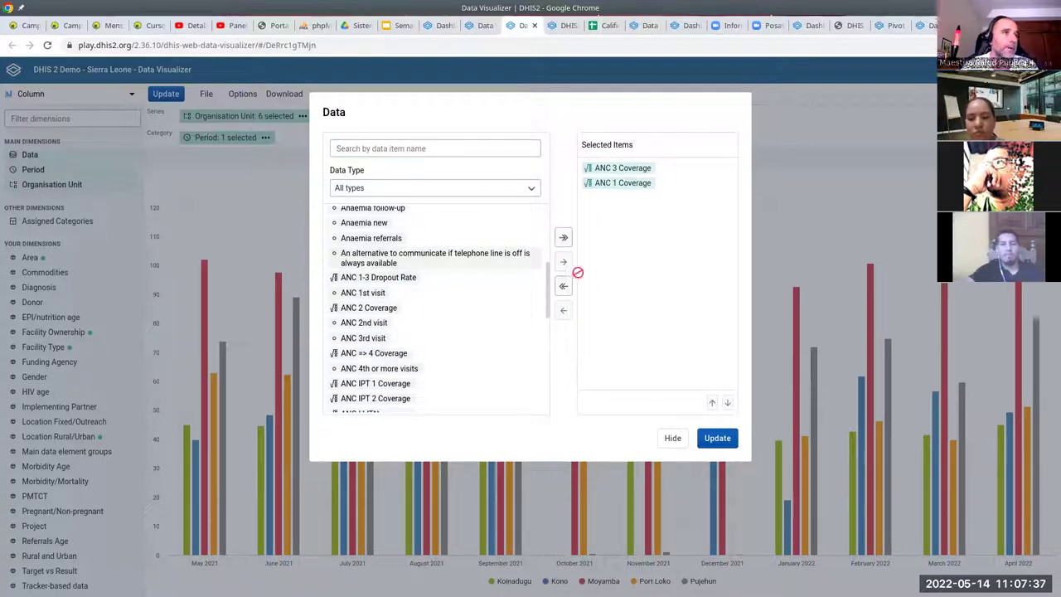
click(715, 438)
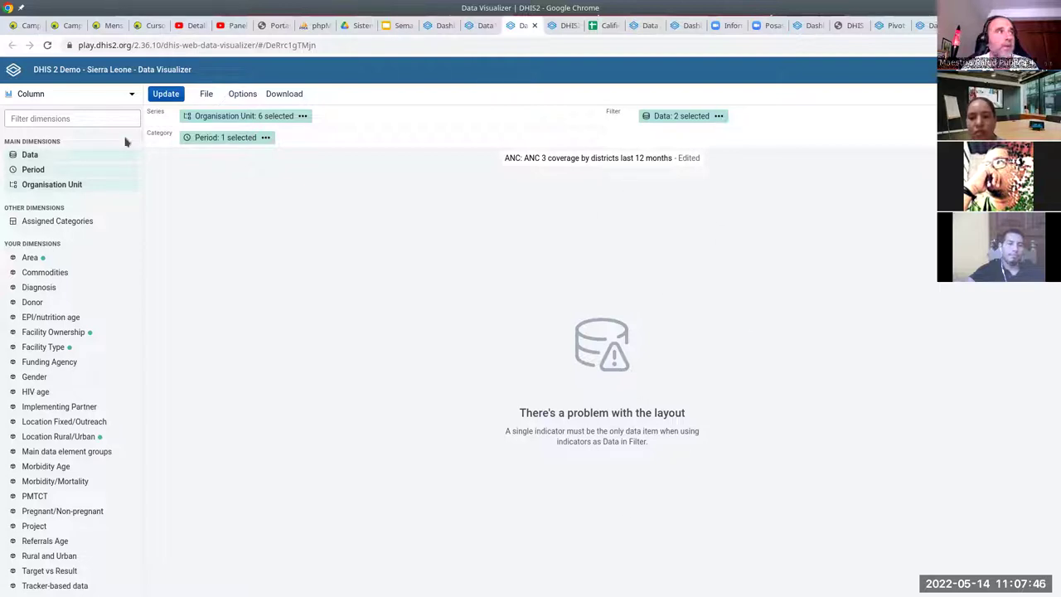
Step: Change the chart's visualization type to Line
click(103, 97)
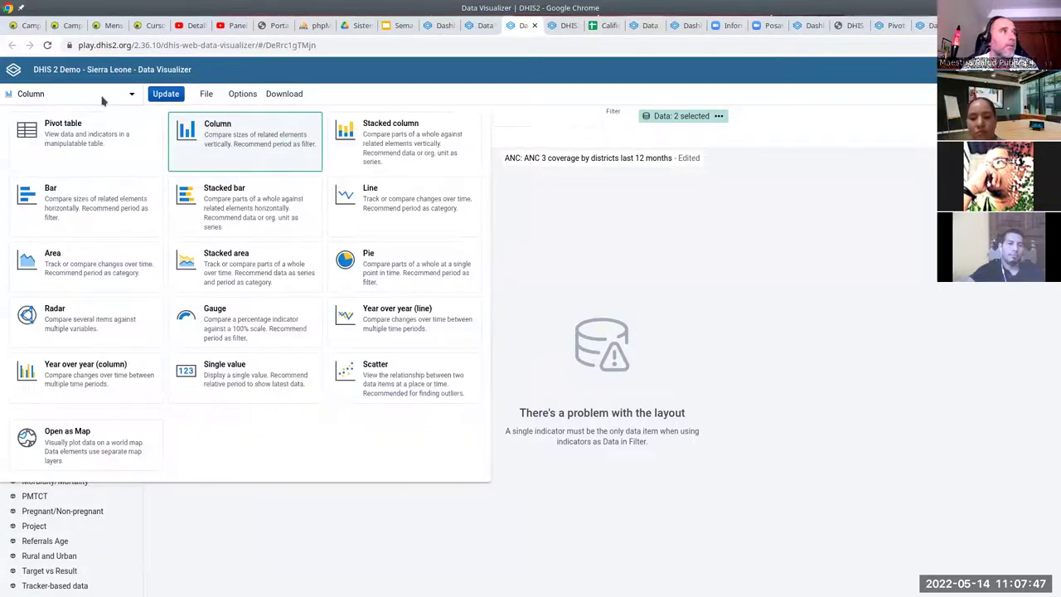
click(354, 205)
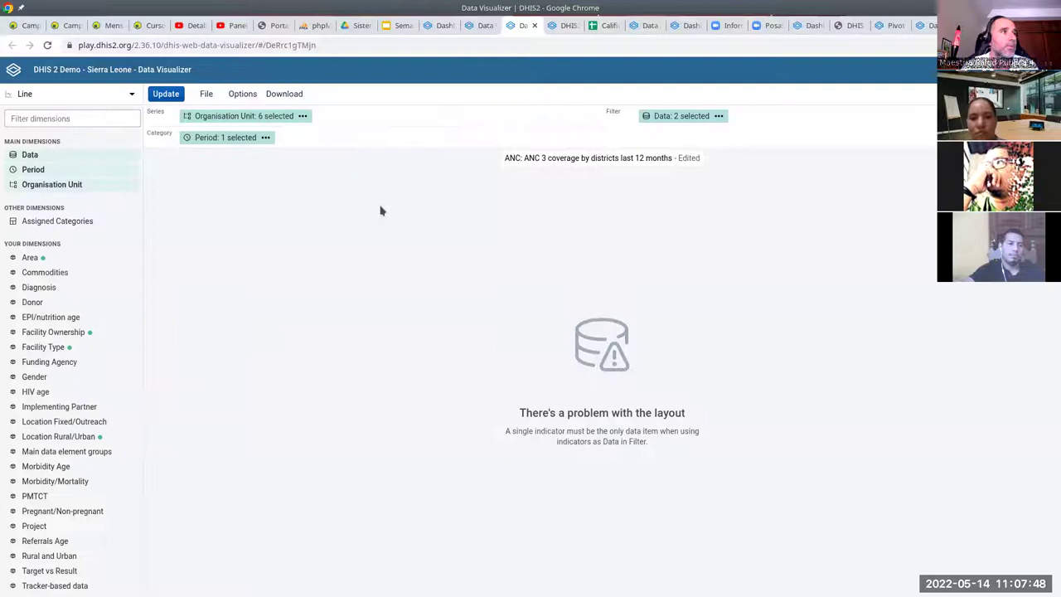
click(50, 97)
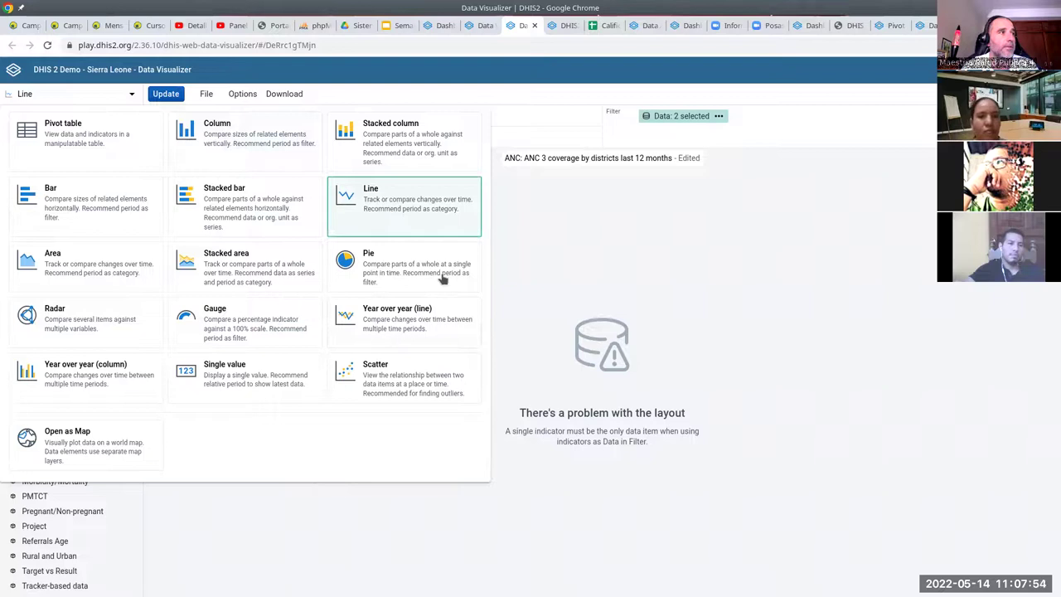
click(412, 228)
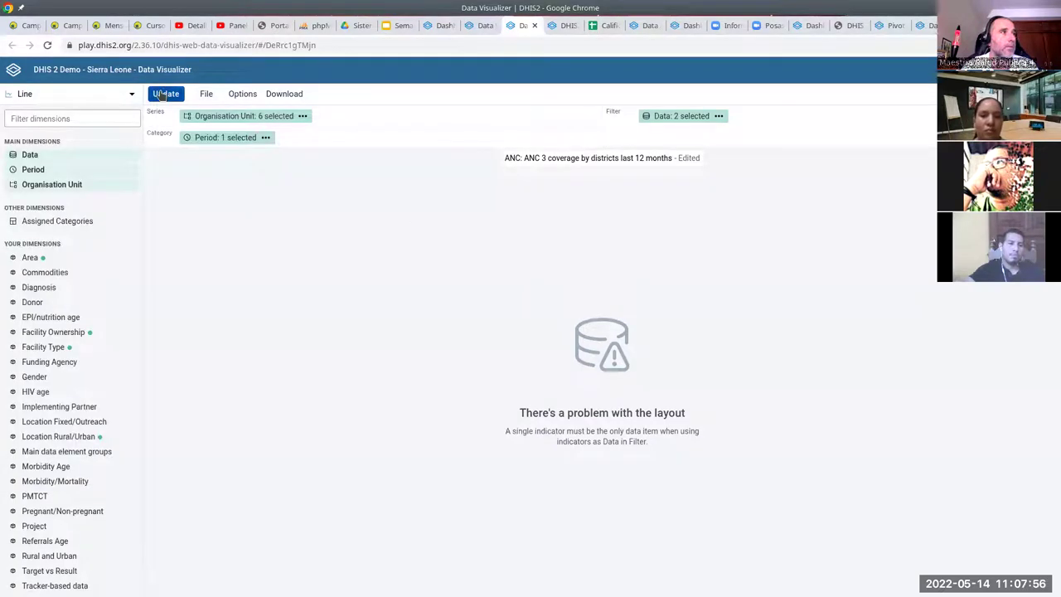
Step: Move the Data dimension from the filter to the series, swapping it with Organisation Unit, and update the line chart
click(683, 118)
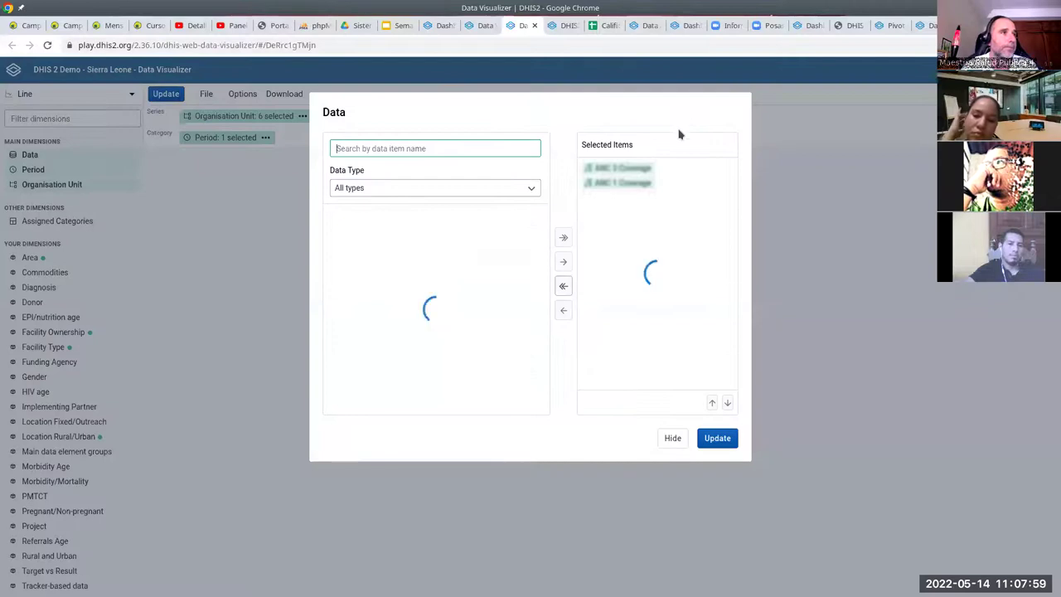
click(673, 438)
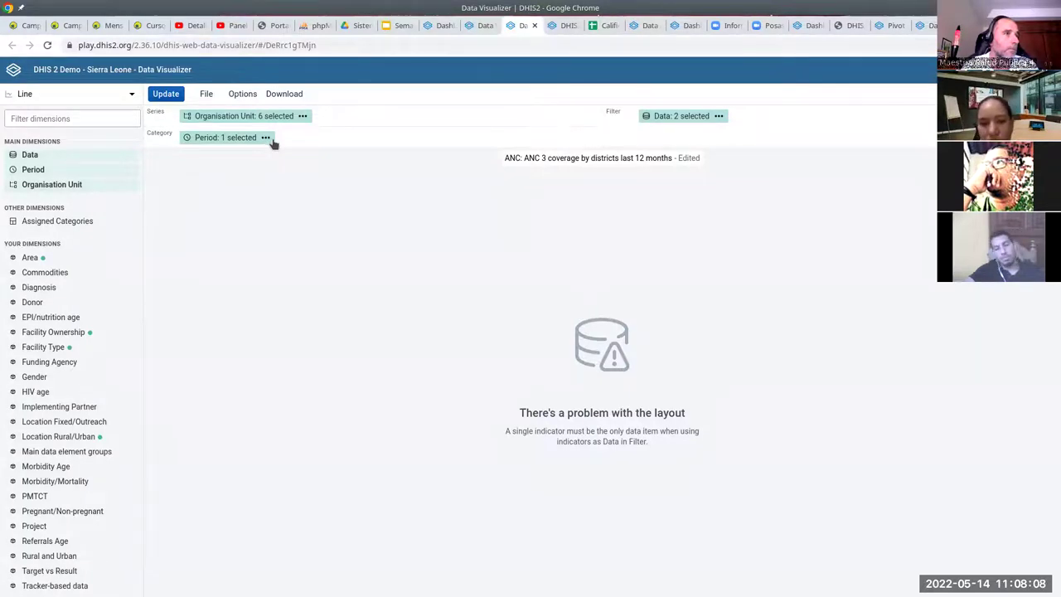
mouse_move(675, 121)
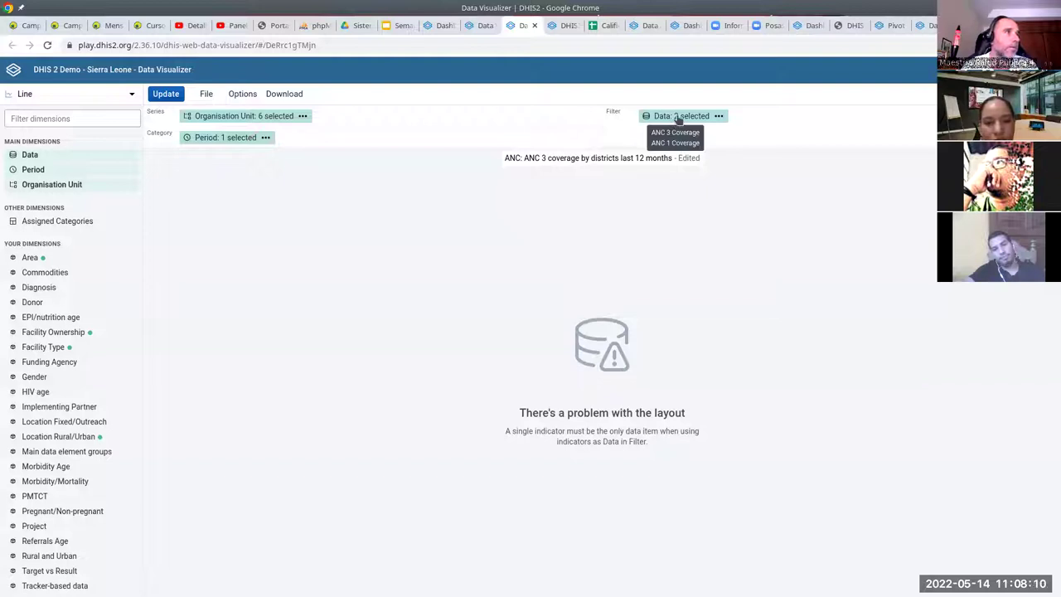
drag(685, 119, 239, 118)
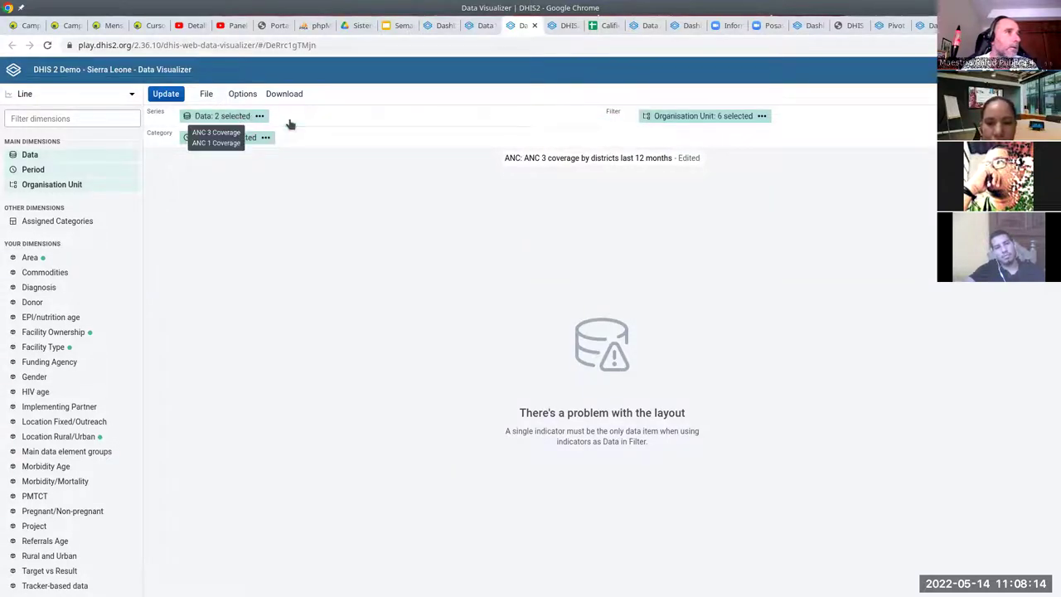
click(166, 94)
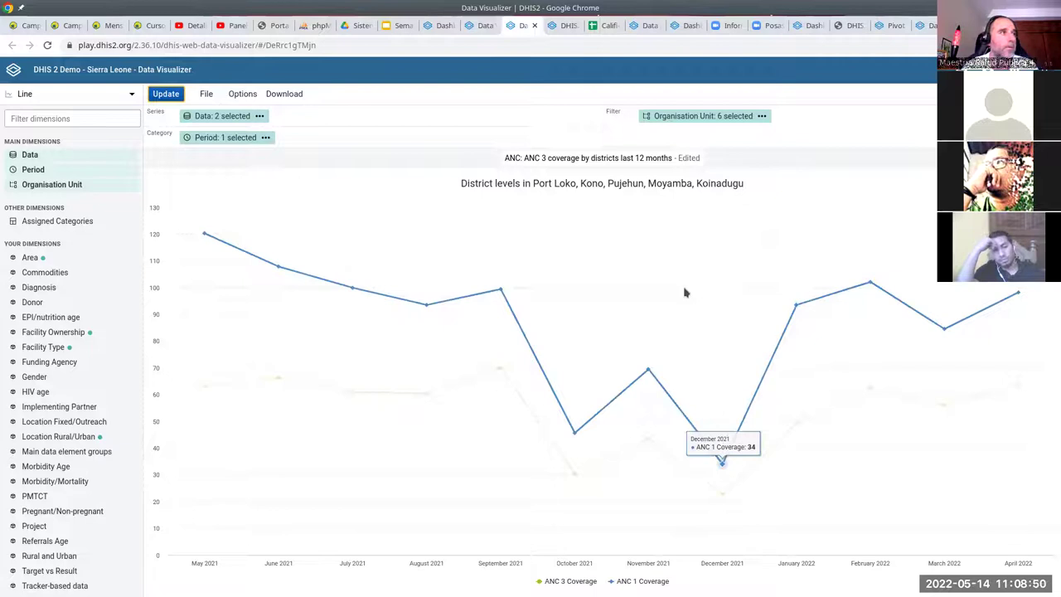
Step: Review the line chart's data, axes and series options, and close them without changing anything
click(245, 94)
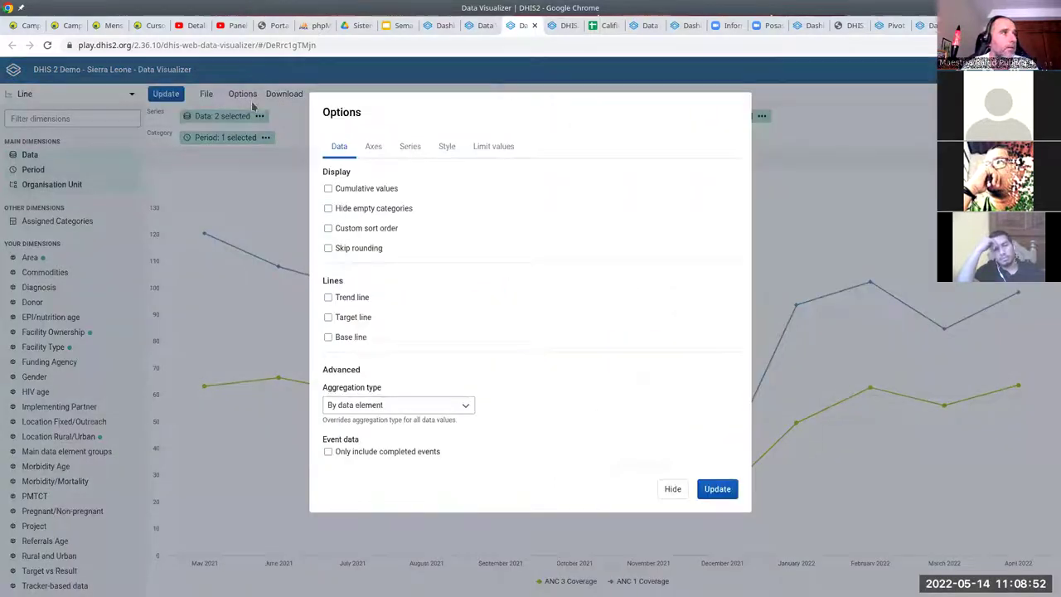
click(374, 147)
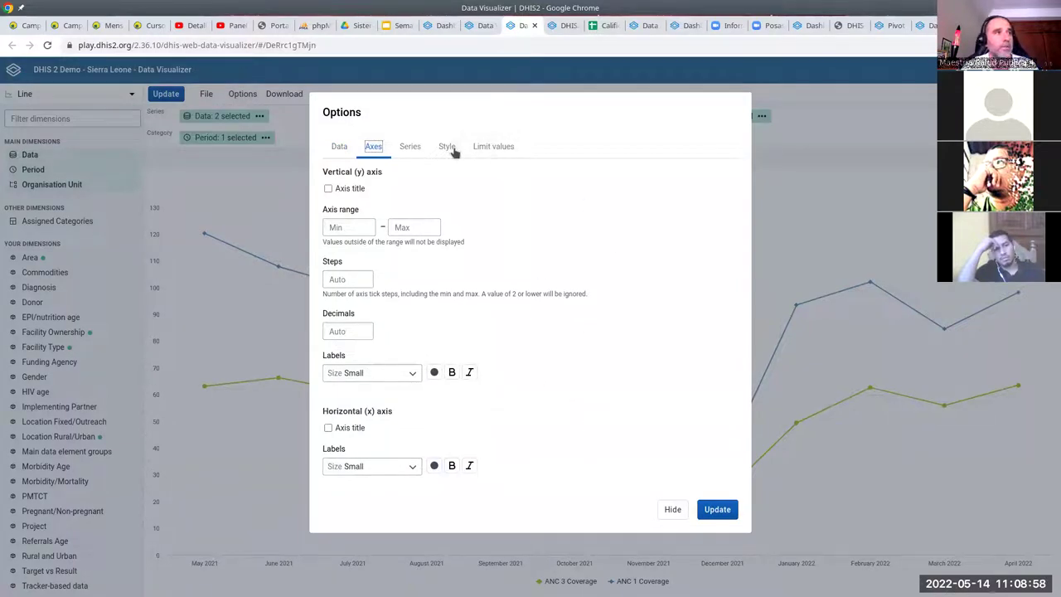
click(407, 149)
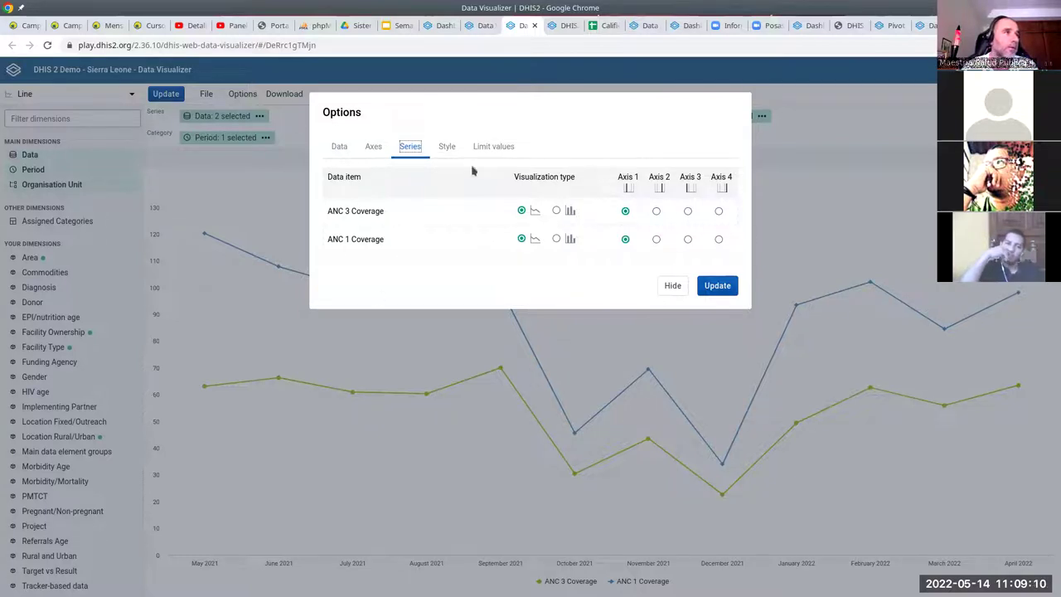
click(667, 288)
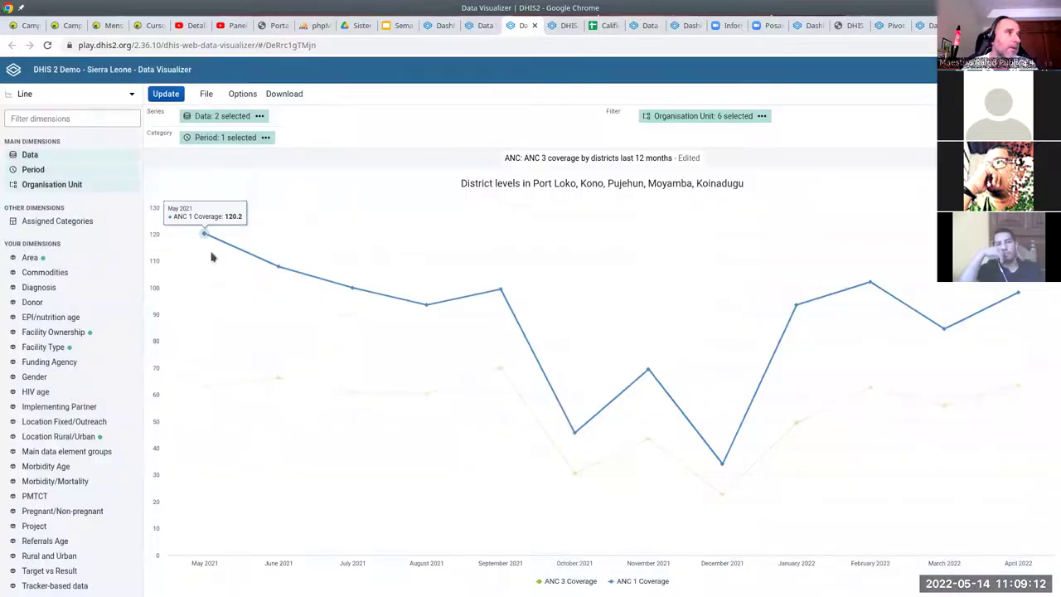
Step: Replace ANC 3 Coverage with ANC 1st visit in the selected data items, searching for "ANC", and update the chart
click(217, 117)
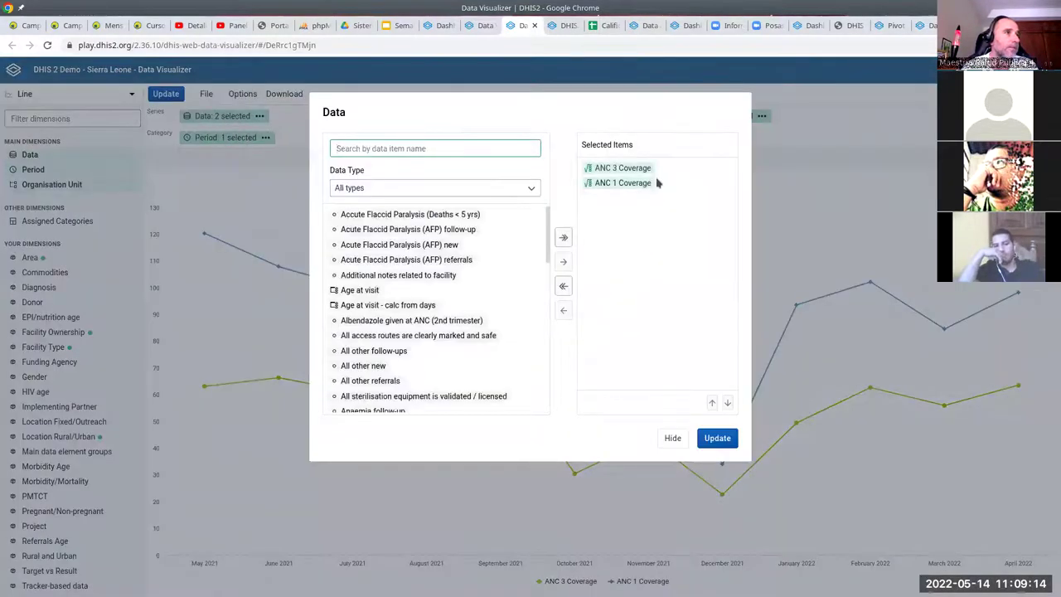
click(628, 169)
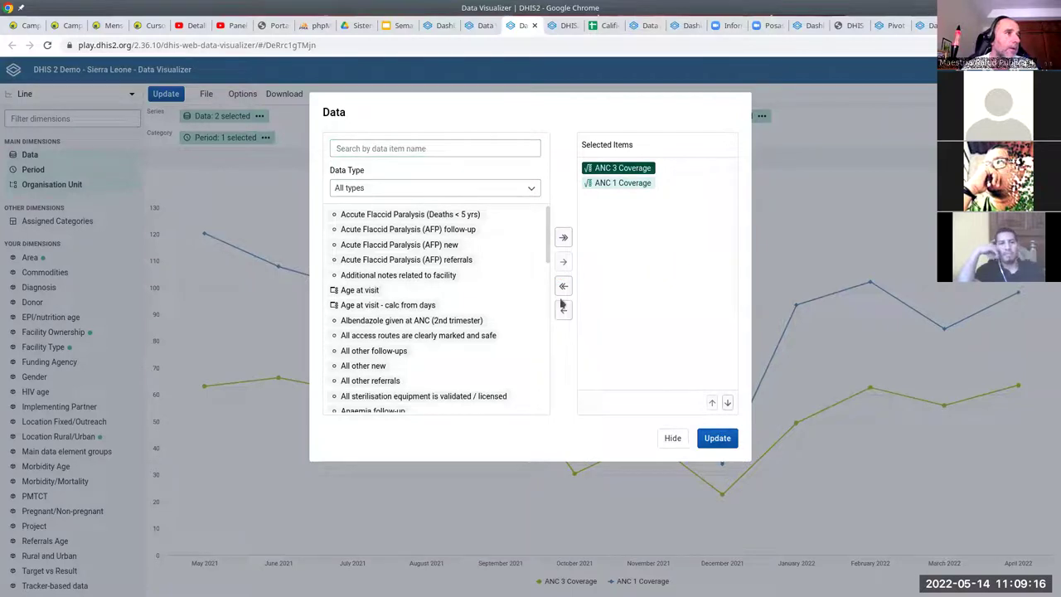
click(563, 309)
click(409, 146)
text(ANC)
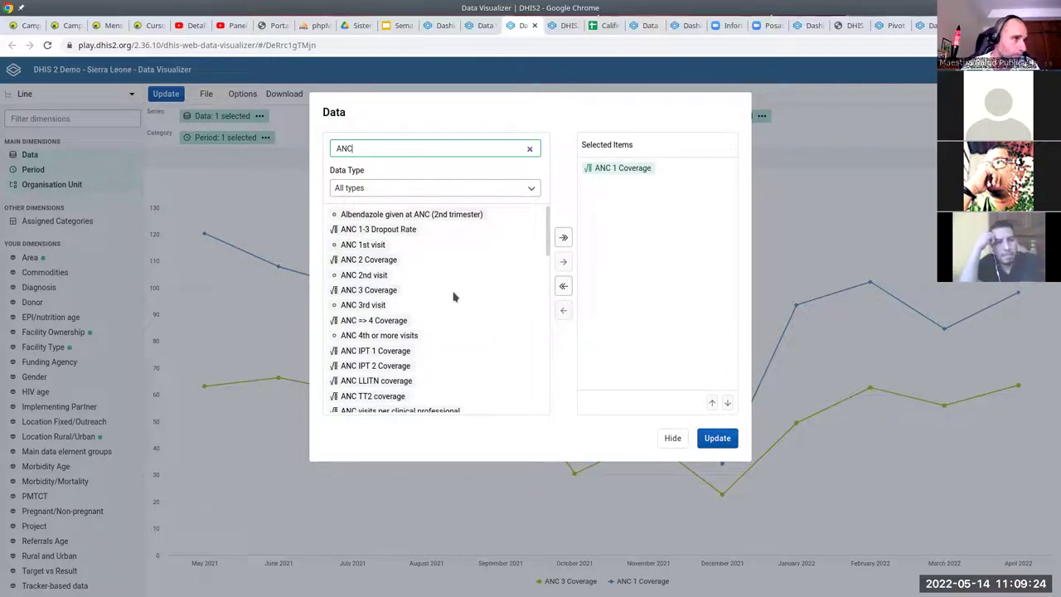
scroll(430, 291, down, 3)
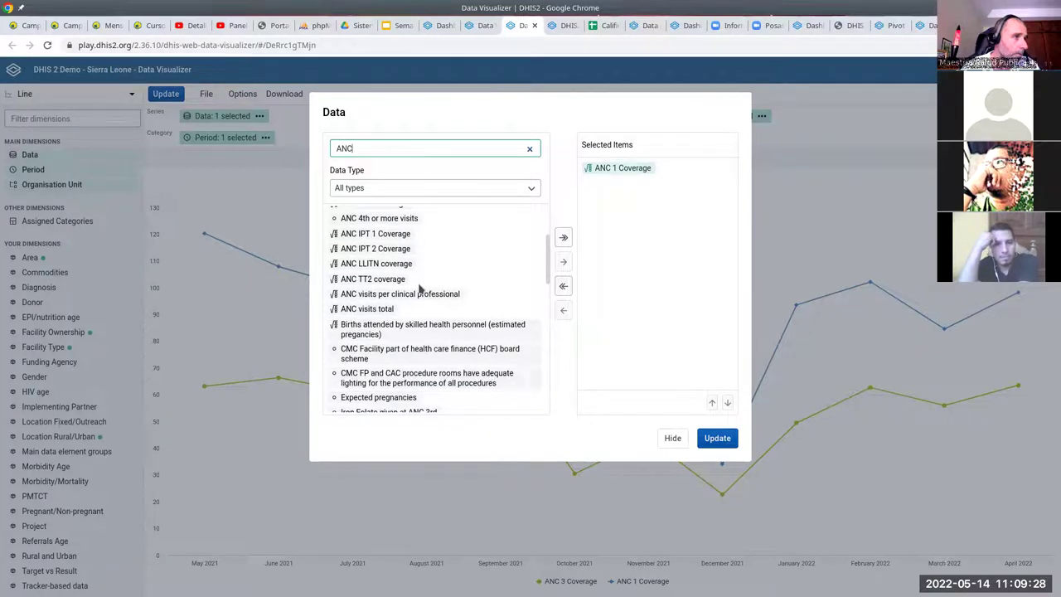
scroll(420, 288, up, 3)
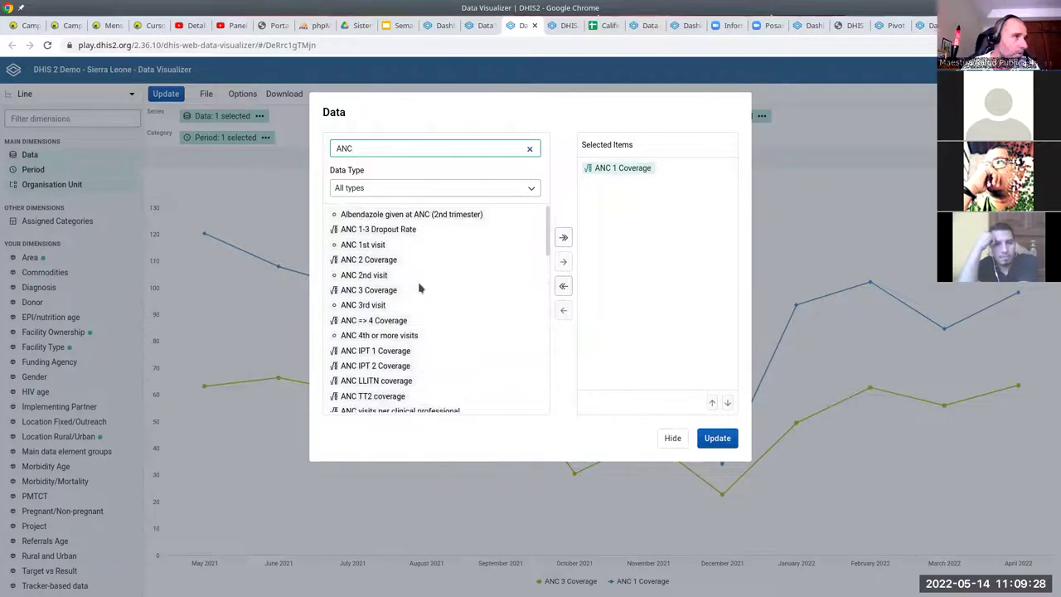
click(374, 247)
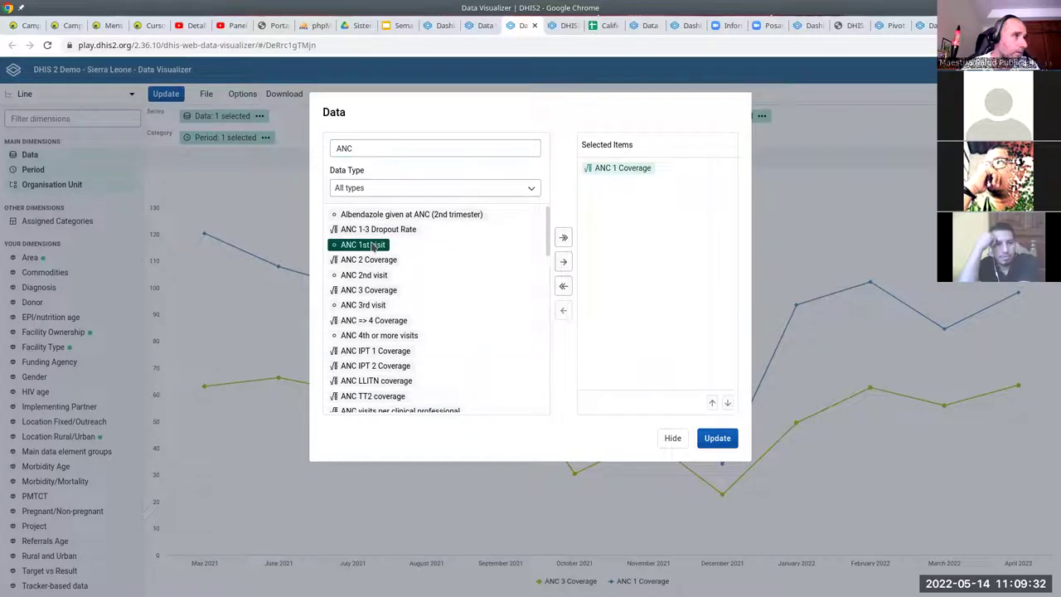
click(563, 262)
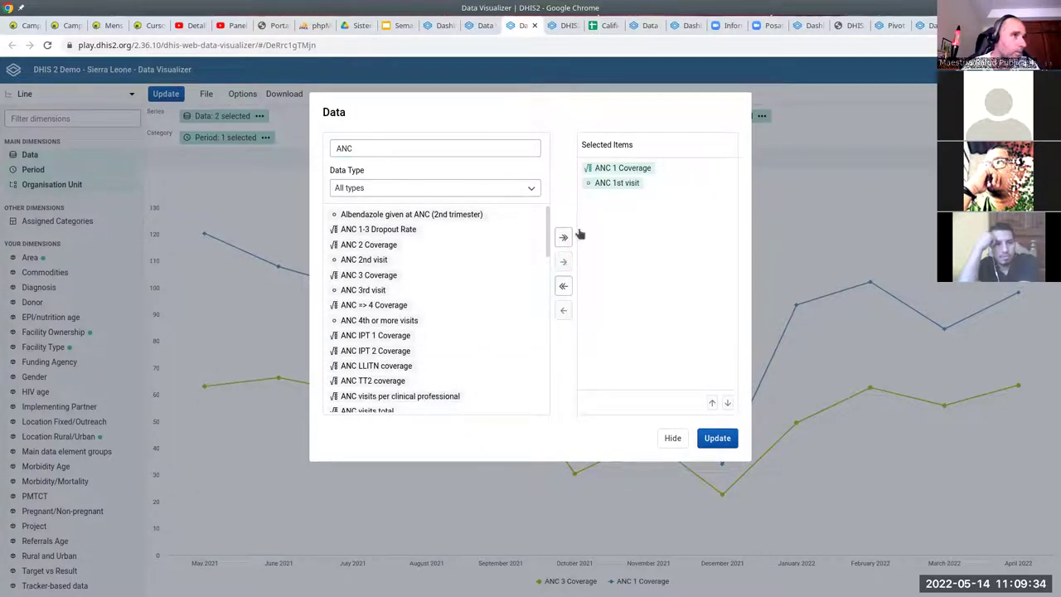
click(716, 439)
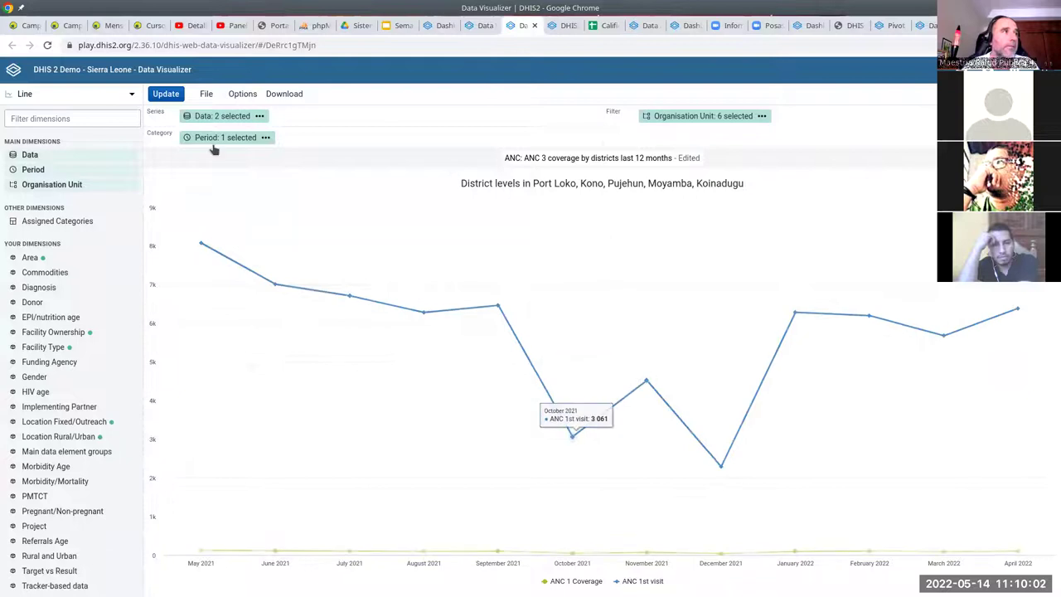
Step: Assign the ANC 1 Coverage series to Axis 2 in the chart options and update the chart
click(249, 95)
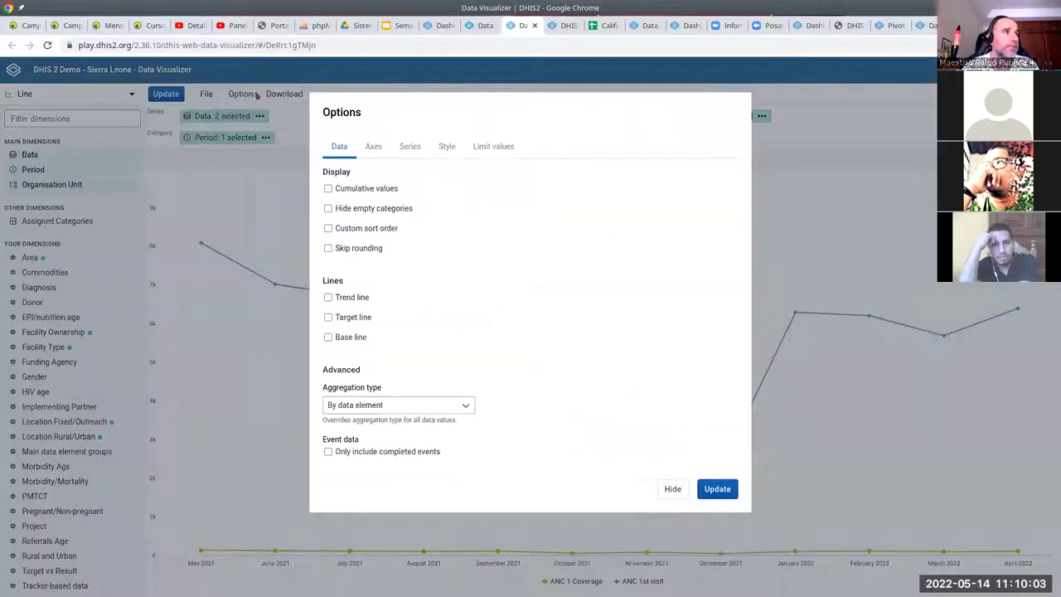
click(411, 147)
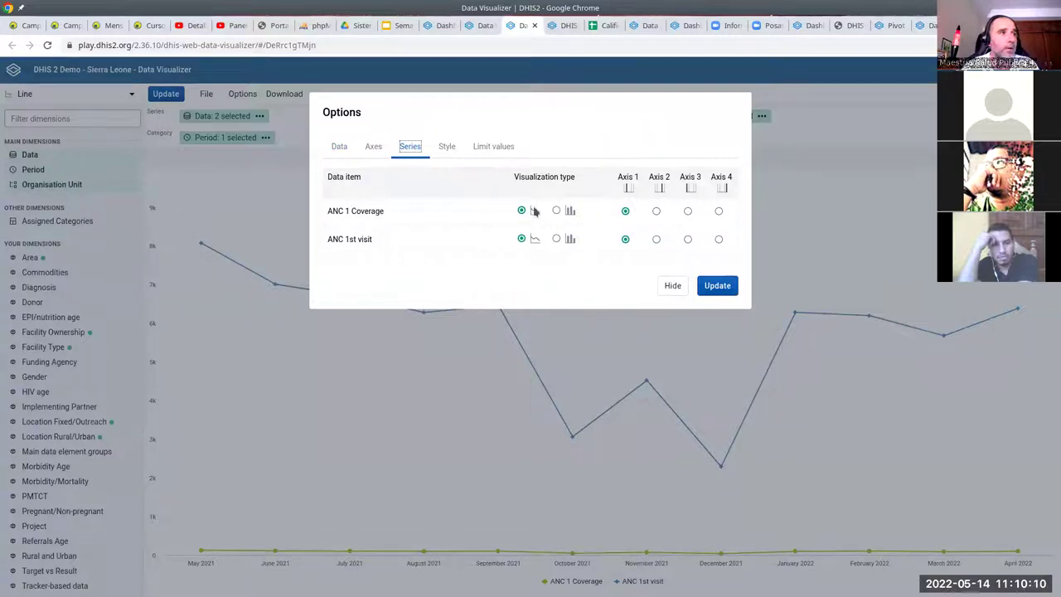
click(656, 212)
click(717, 285)
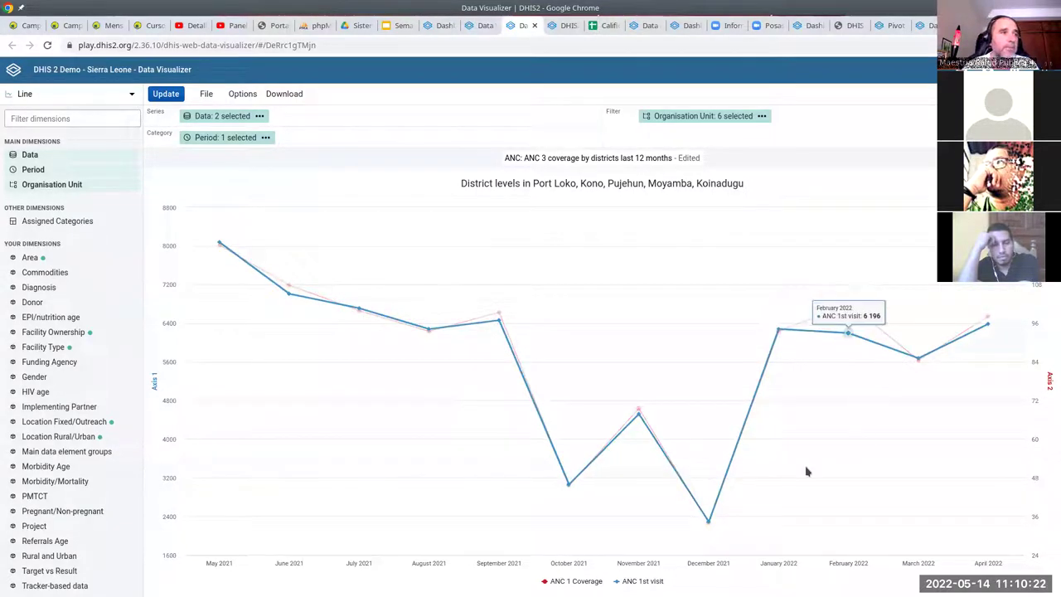
Step: Open the series options for ANC 1 Coverage and ANC 1st visit again and update the chart from there
click(252, 96)
click(409, 147)
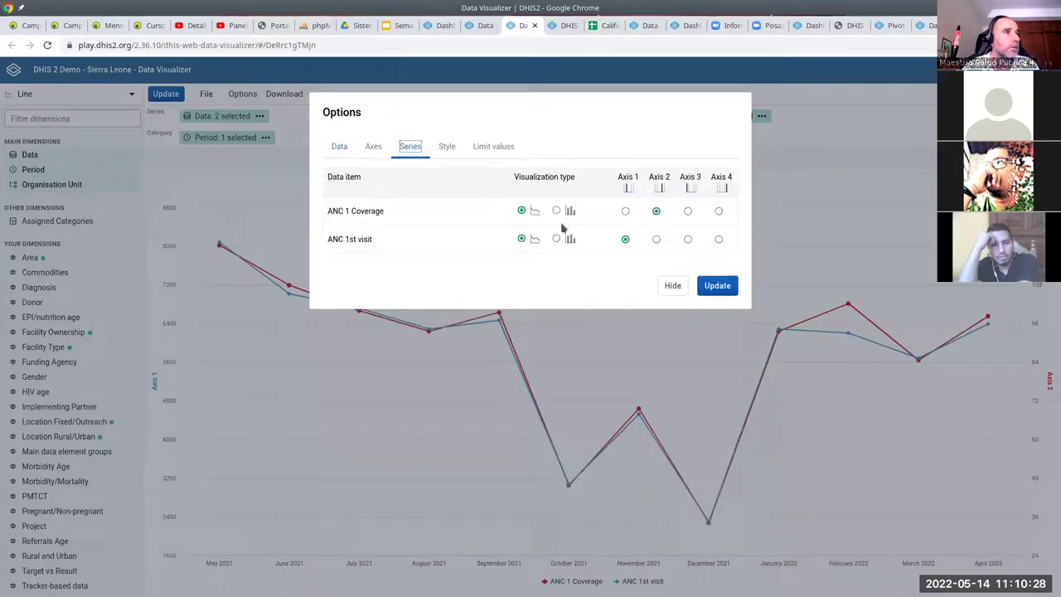
click(718, 286)
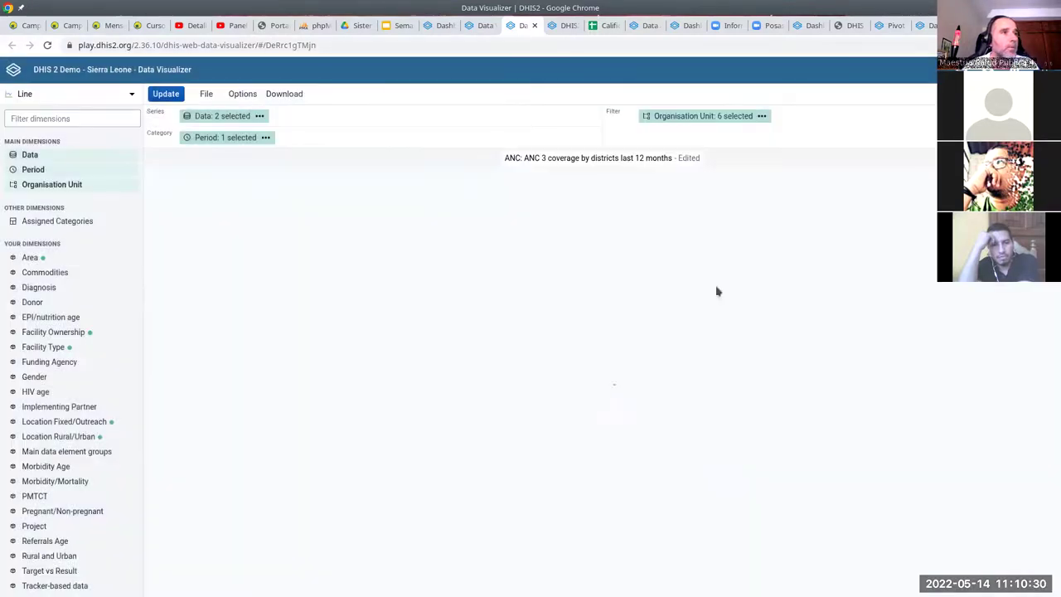